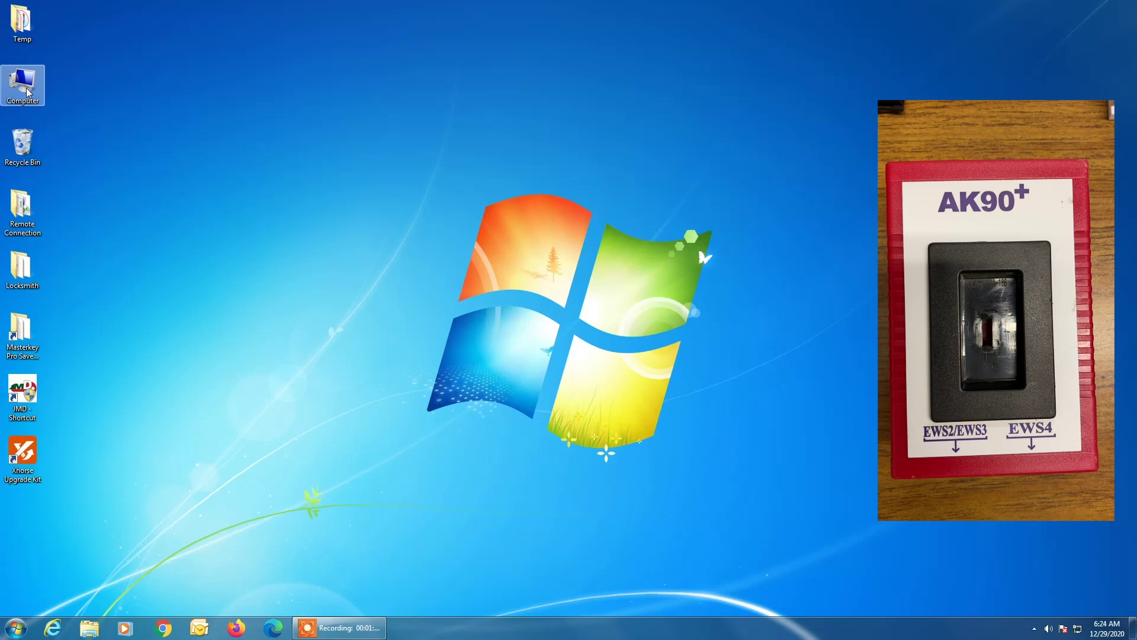
Browse to the DVD drive (D:), maximize the window and open the AK90 3.19 folder
{"action": "double_click", "coordinate": [27, 92]}
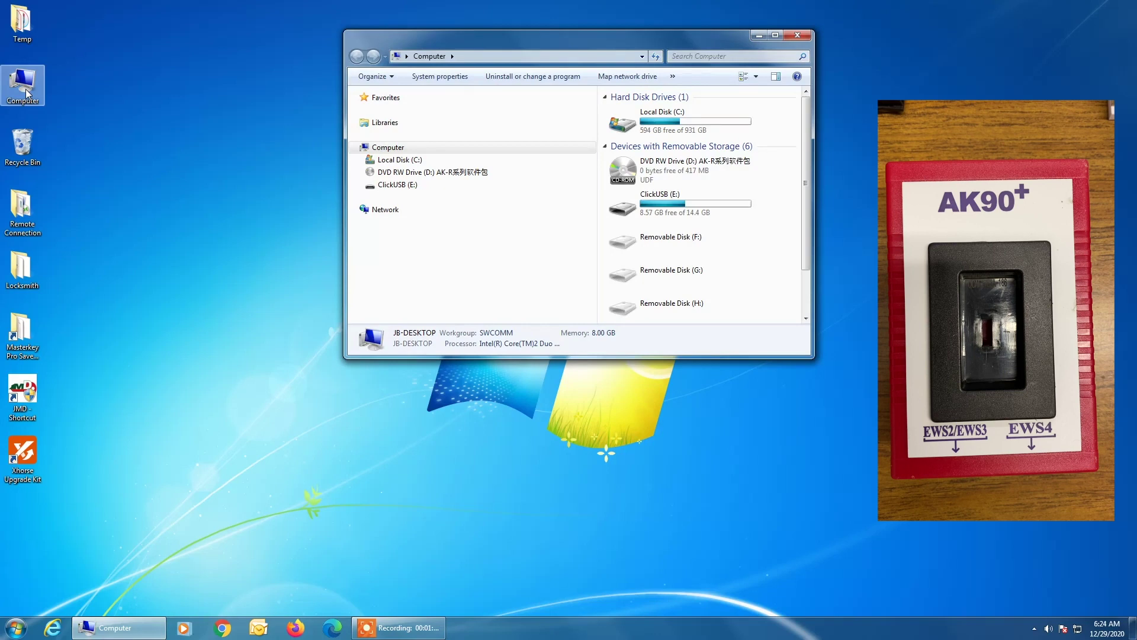
{"action": "double_click", "coordinate": [665, 172]}
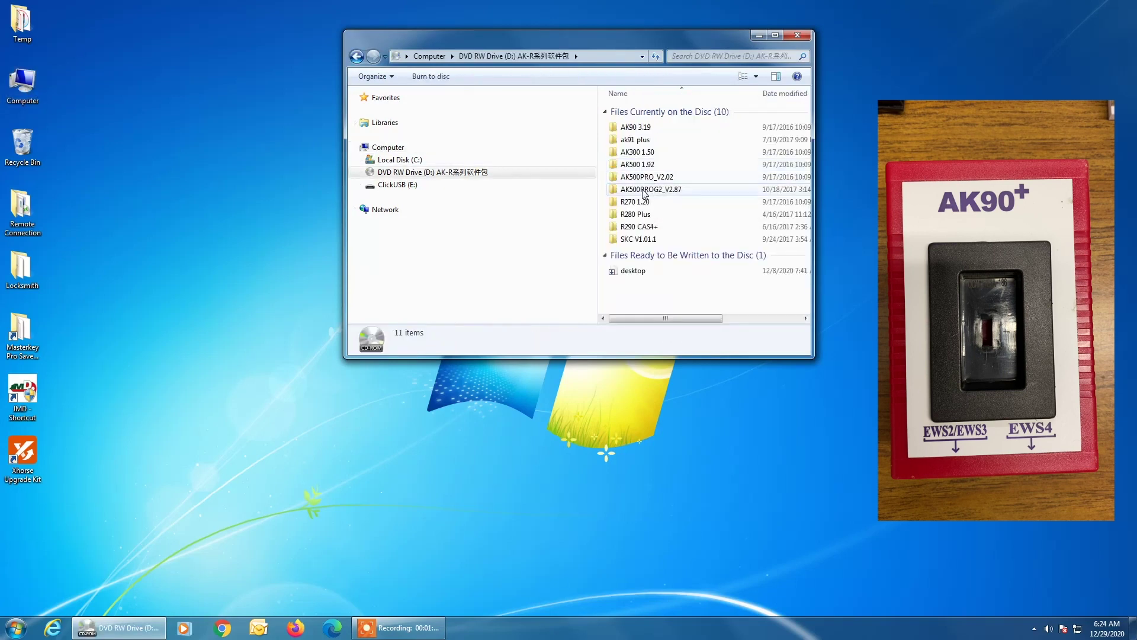
{"action": "left_click", "coordinate": [769, 38]}
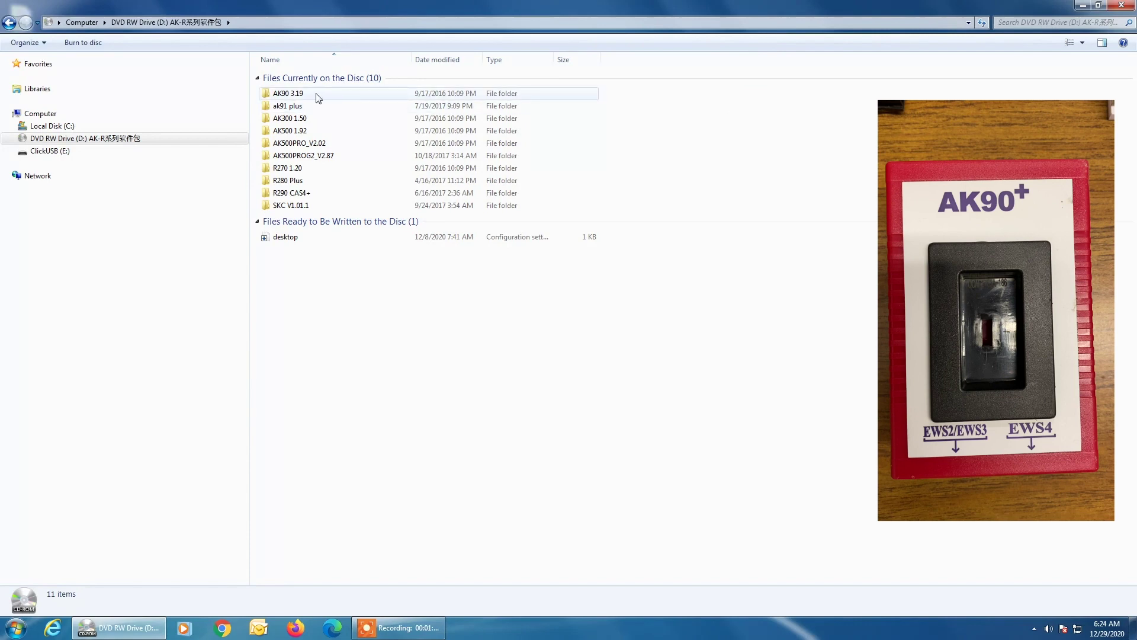
{"action": "left_click", "coordinate": [296, 97]}
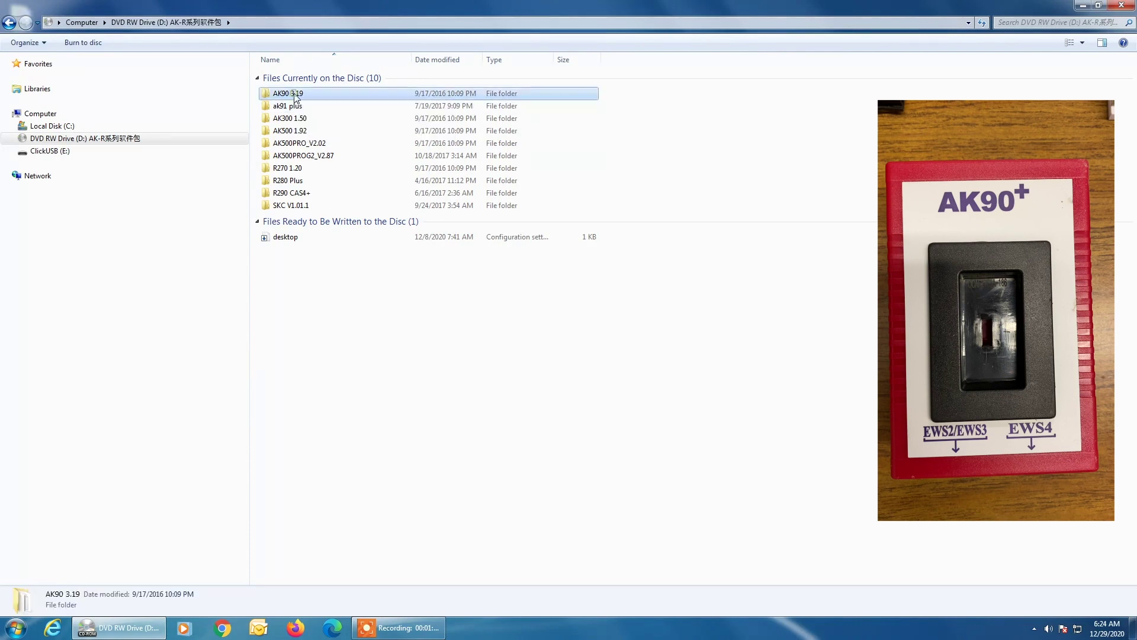
{"action": "double_click", "coordinate": [296, 98]}
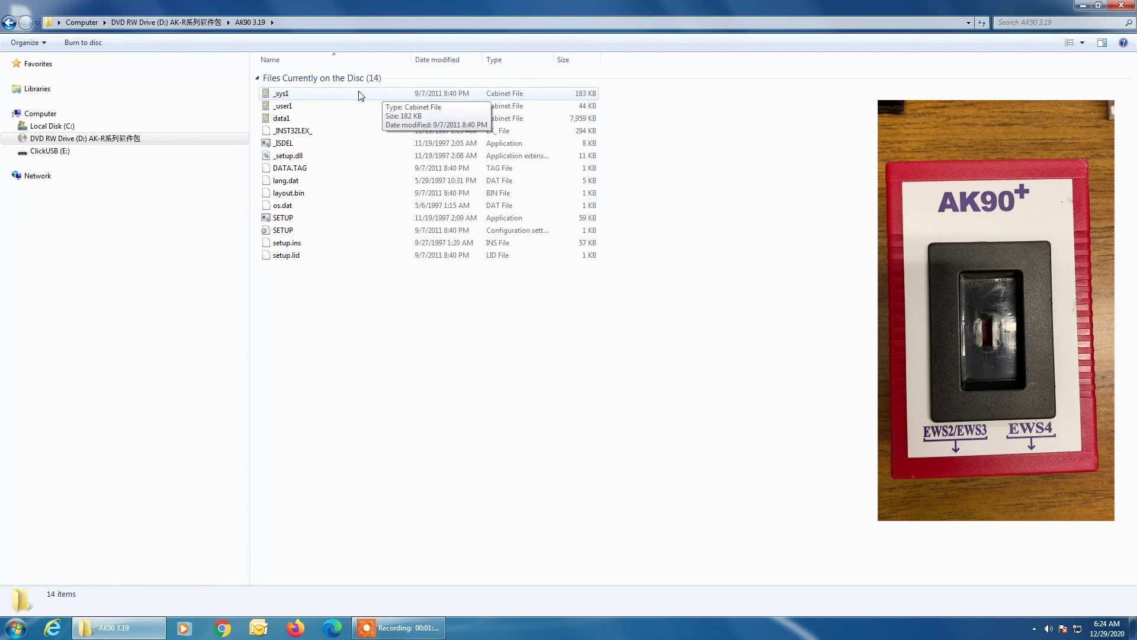
Launch SETUP, get past the Welcome screen and accept the licence agreement
{"action": "double_click", "coordinate": [304, 223]}
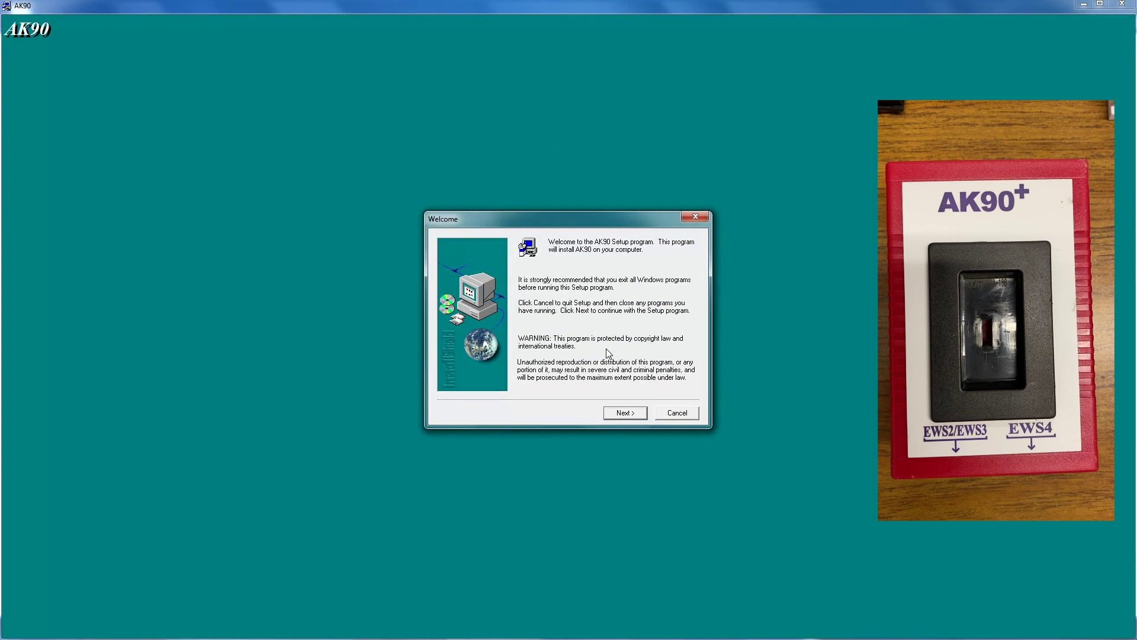
{"action": "left_click", "coordinate": [625, 415]}
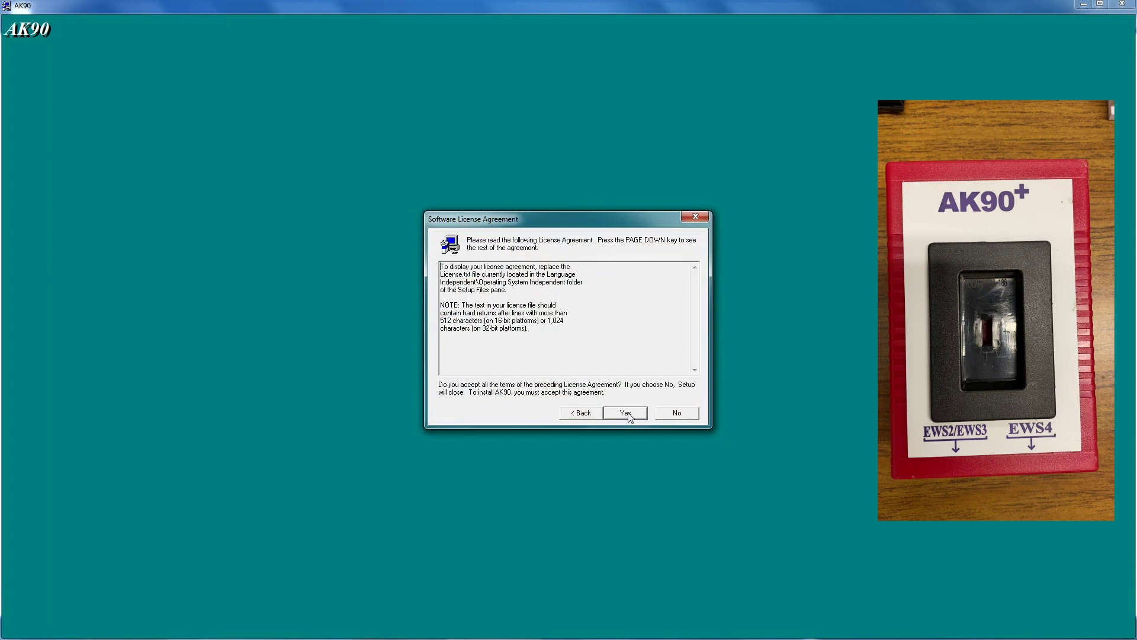
{"action": "left_click", "coordinate": [626, 413]}
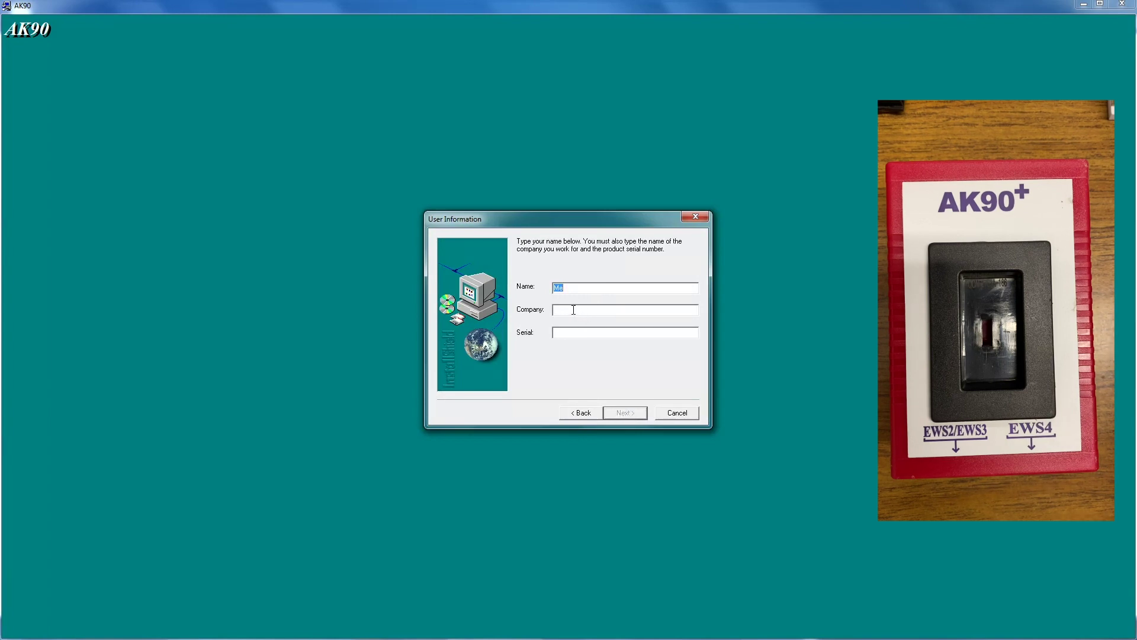
Enter the user's name, company 'International Key Supply' and serial number, then continue
{"action": "type", "text": "JB"}
{"action": "left_click", "coordinate": [583, 312]}
{"action": "type", "text": "International Key Supply"}
{"action": "left_click", "coordinate": [588, 332]}
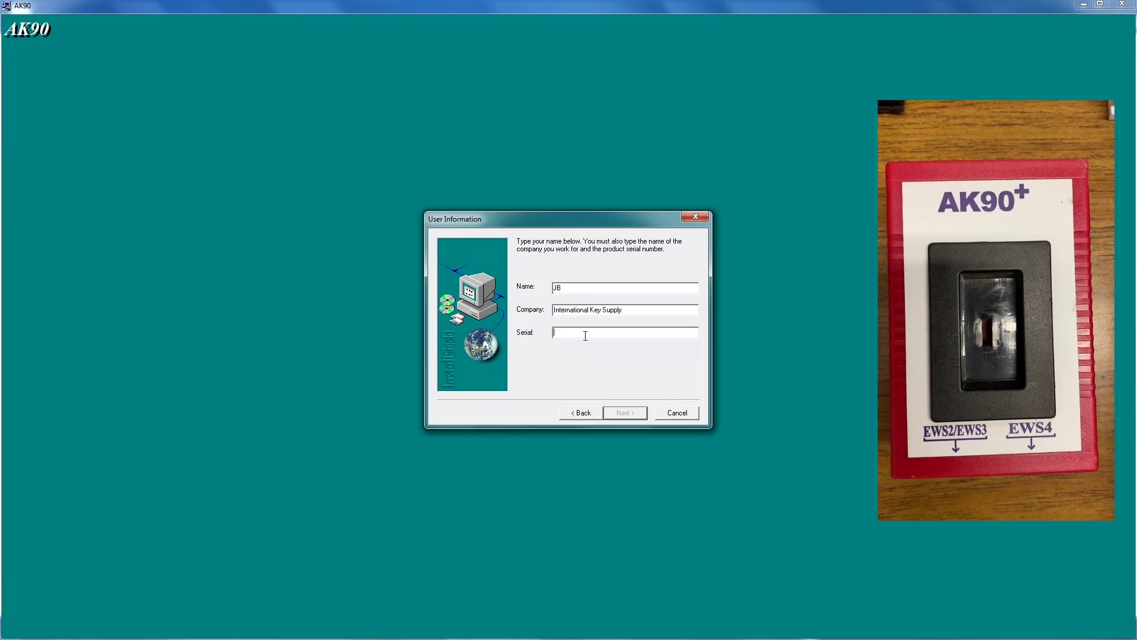
{"action": "type", "text": "1"}
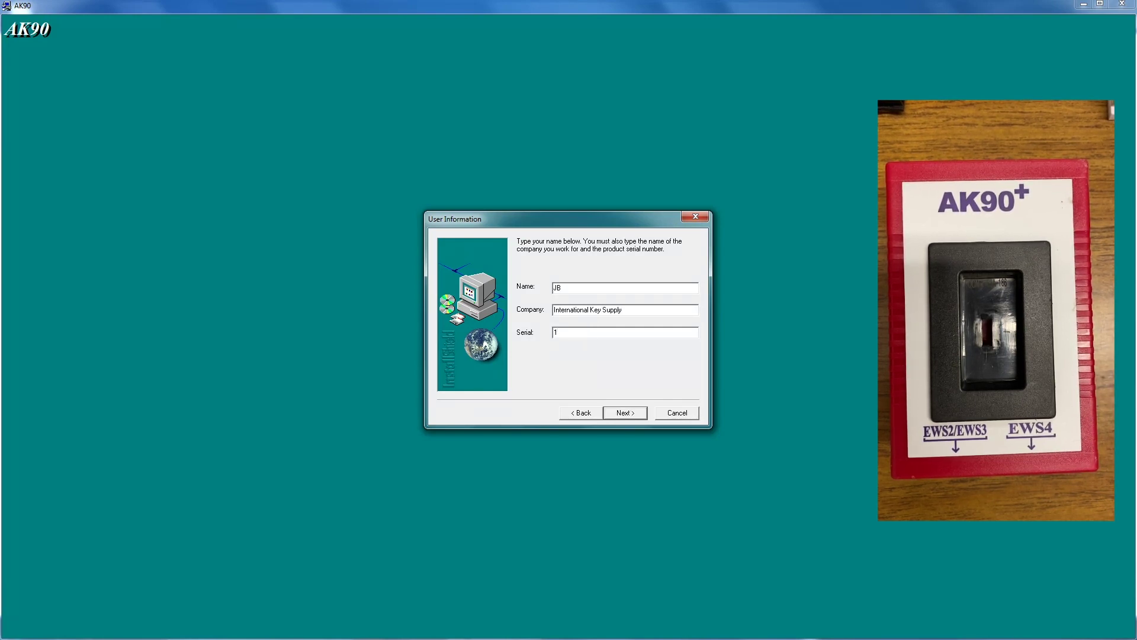
{"action": "left_click", "coordinate": [621, 418]}
{"action": "left_click", "coordinate": [620, 414]}
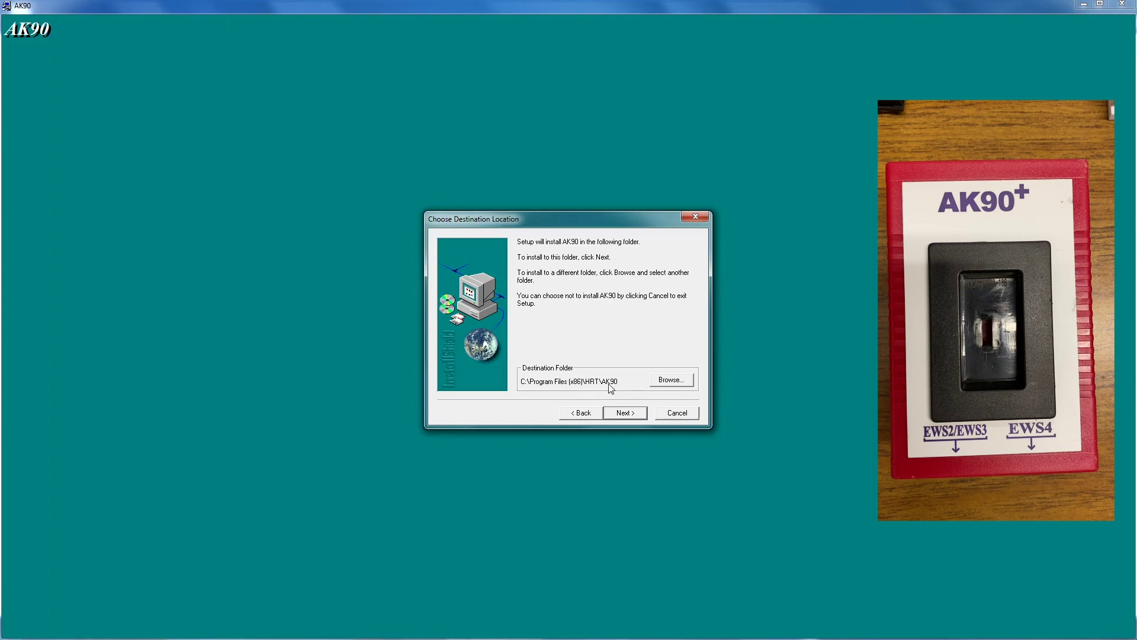
Keep the default folder C:\Program Files (x86)\HRT\AK90 and the Typical setup type
{"action": "left_click", "coordinate": [632, 417]}
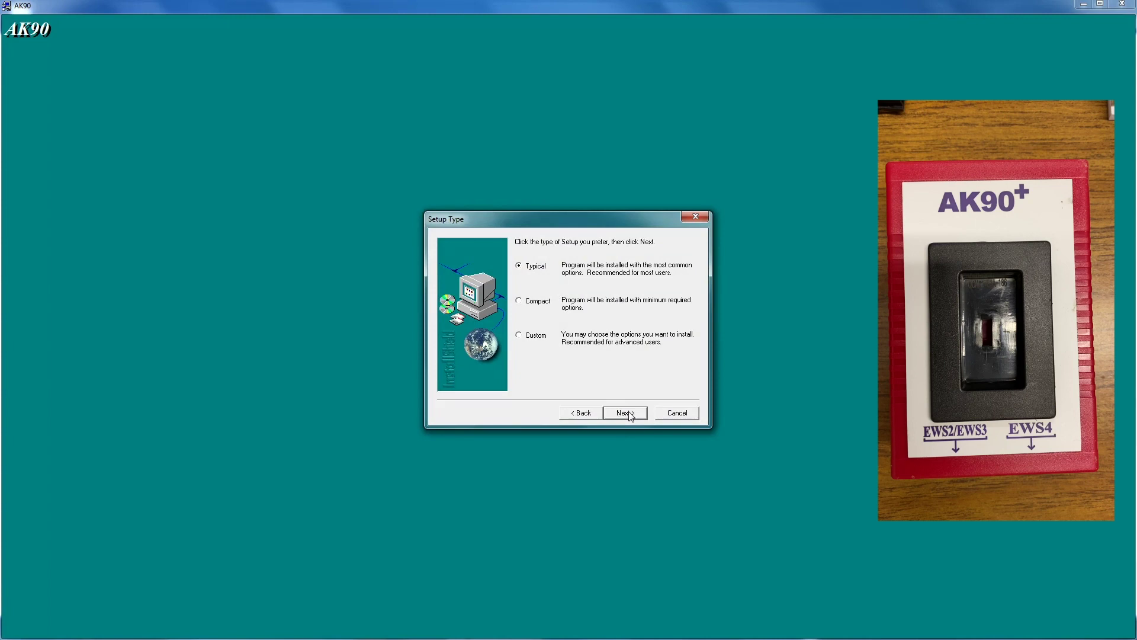
{"action": "left_click", "coordinate": [625, 413]}
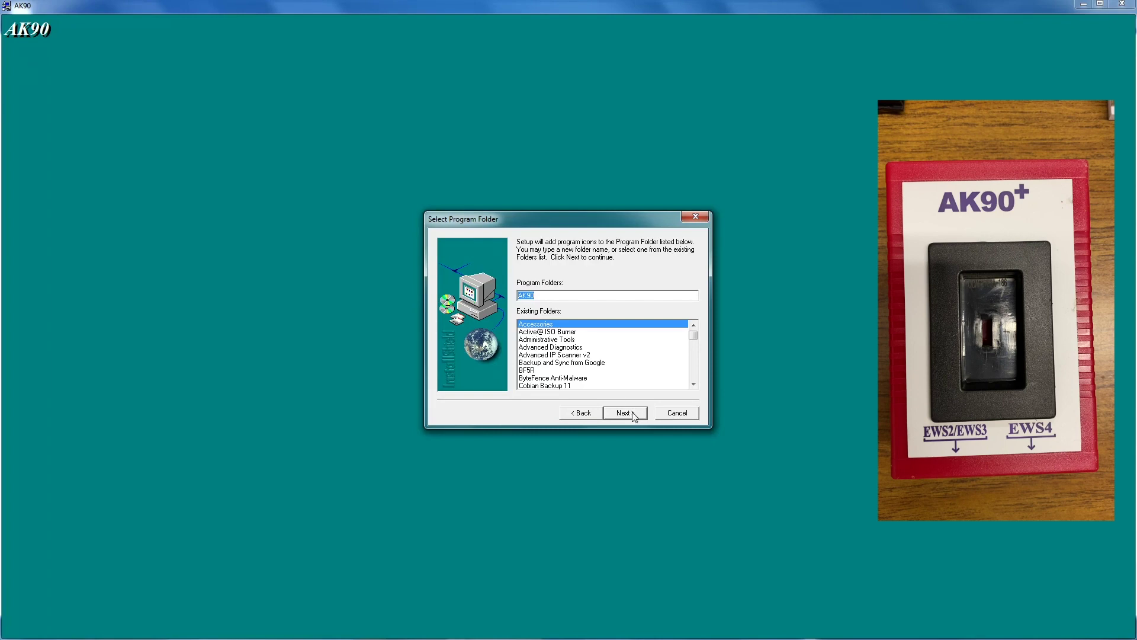
Install AK90 into the AK90 program folder and finish the setup
{"action": "left_click", "coordinate": [631, 414]}
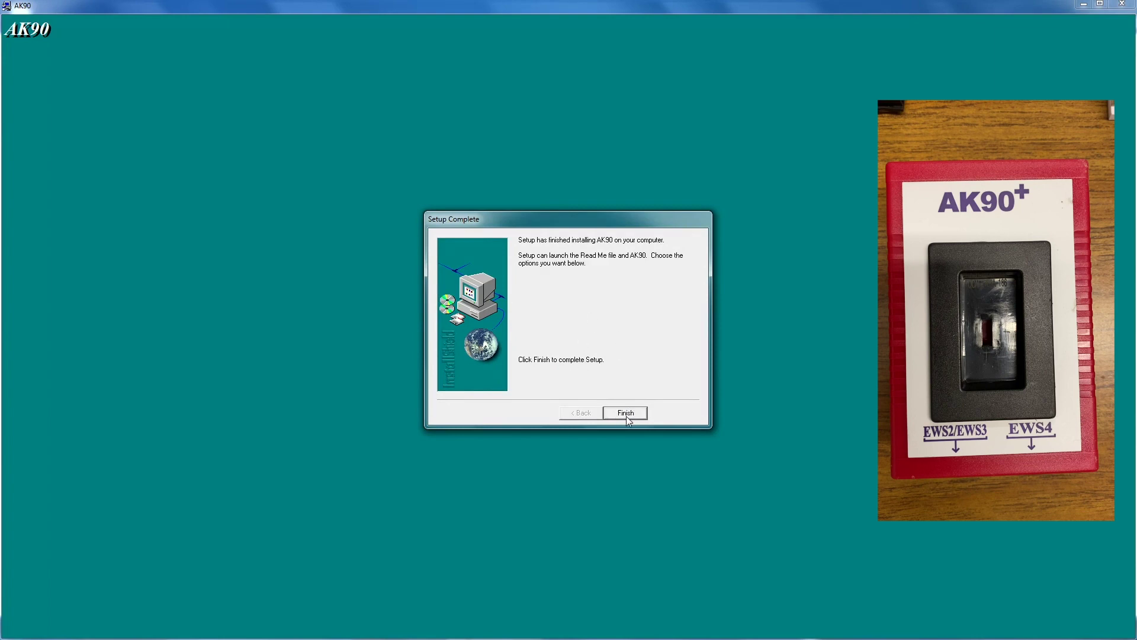
{"action": "left_click", "coordinate": [625, 414]}
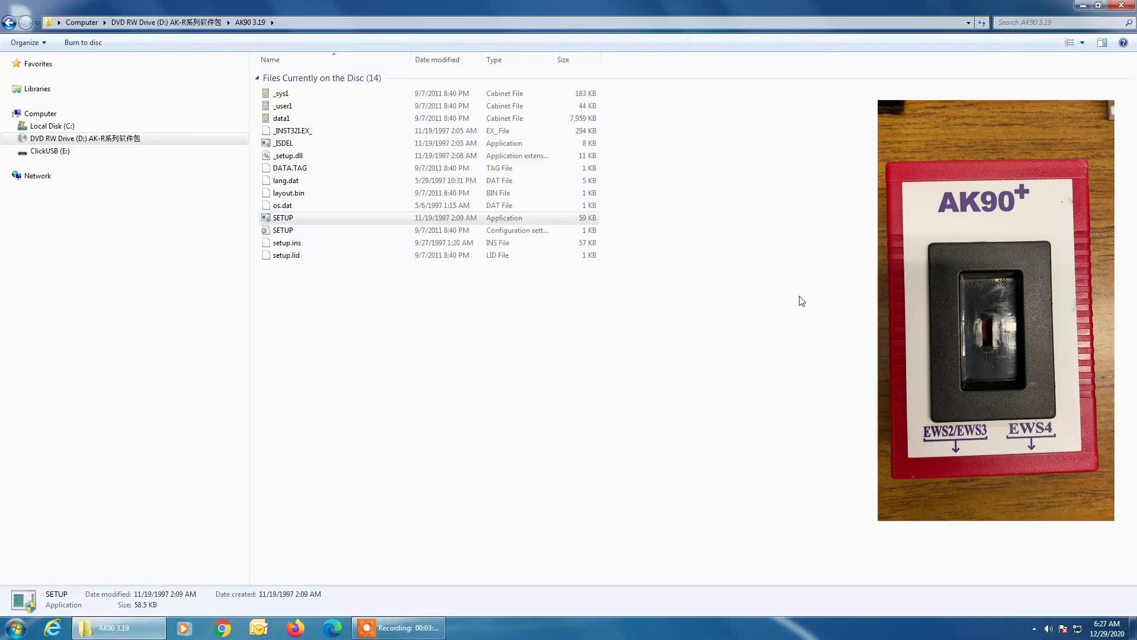
{"action": "left_click", "coordinate": [1119, 8]}
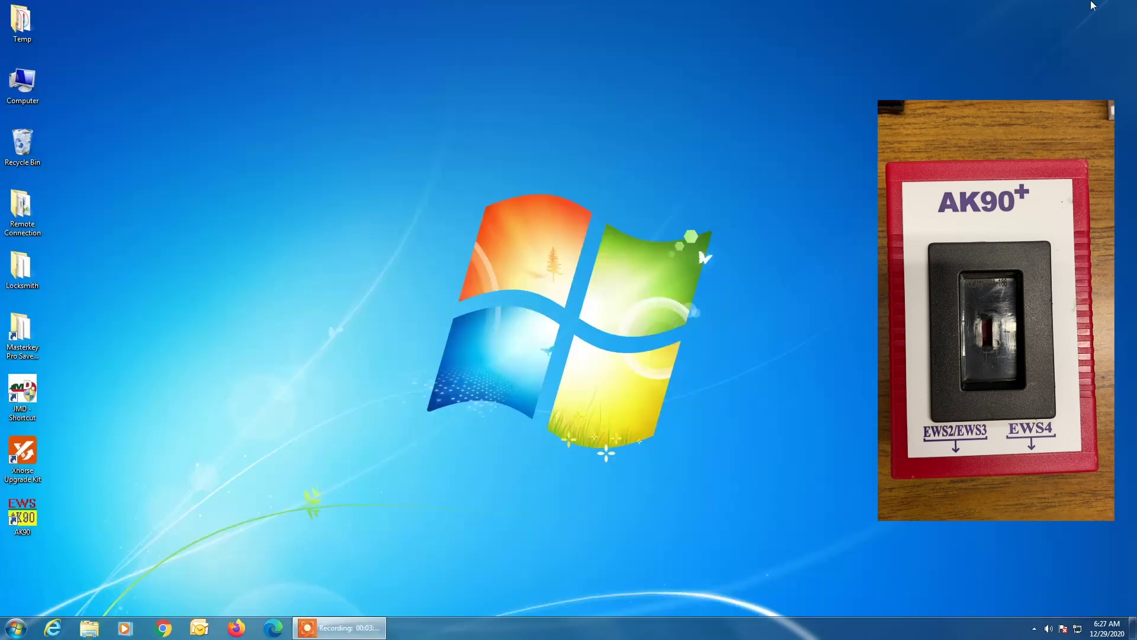
Launch AK90 V3.19 from its new desktop shortcut, then close the programmer window
{"action": "double_click", "coordinate": [28, 521]}
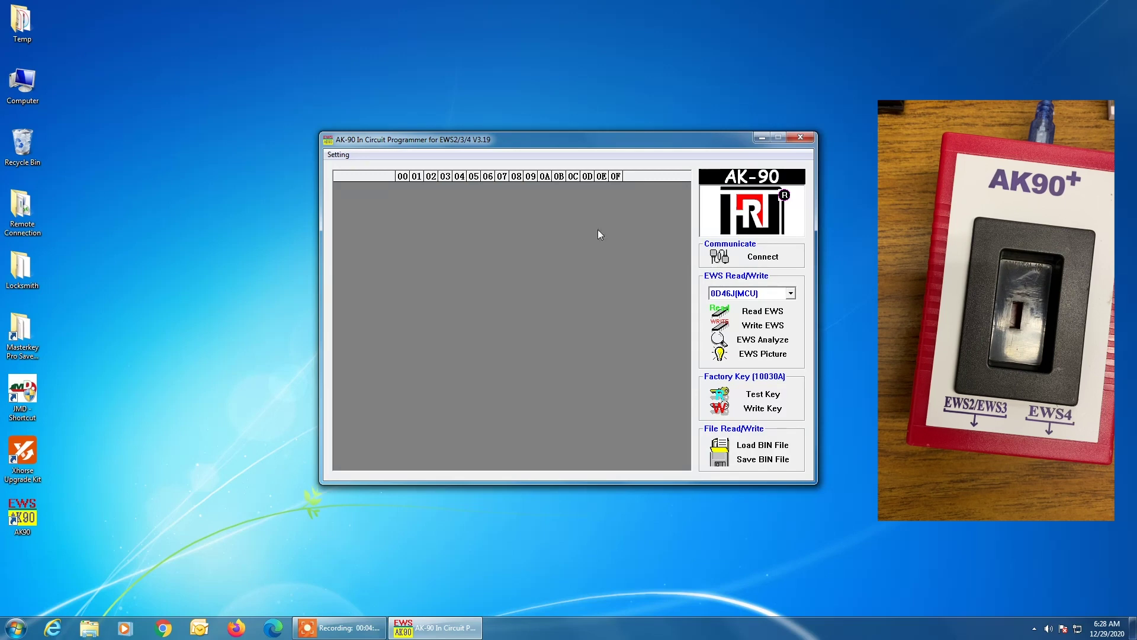
{"action": "left_click", "coordinate": [800, 138]}
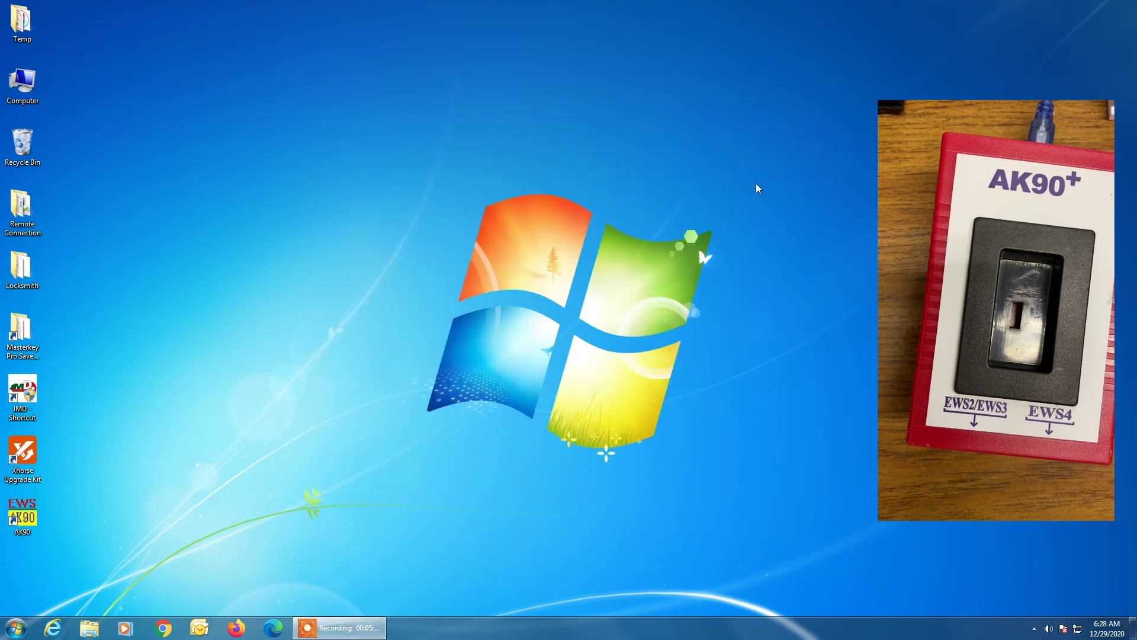
Browse from Computer to C:\Program Files (x86)\HRT\AK90\Drv
{"action": "left_click", "coordinate": [32, 85]}
{"action": "double_click", "coordinate": [33, 85]}
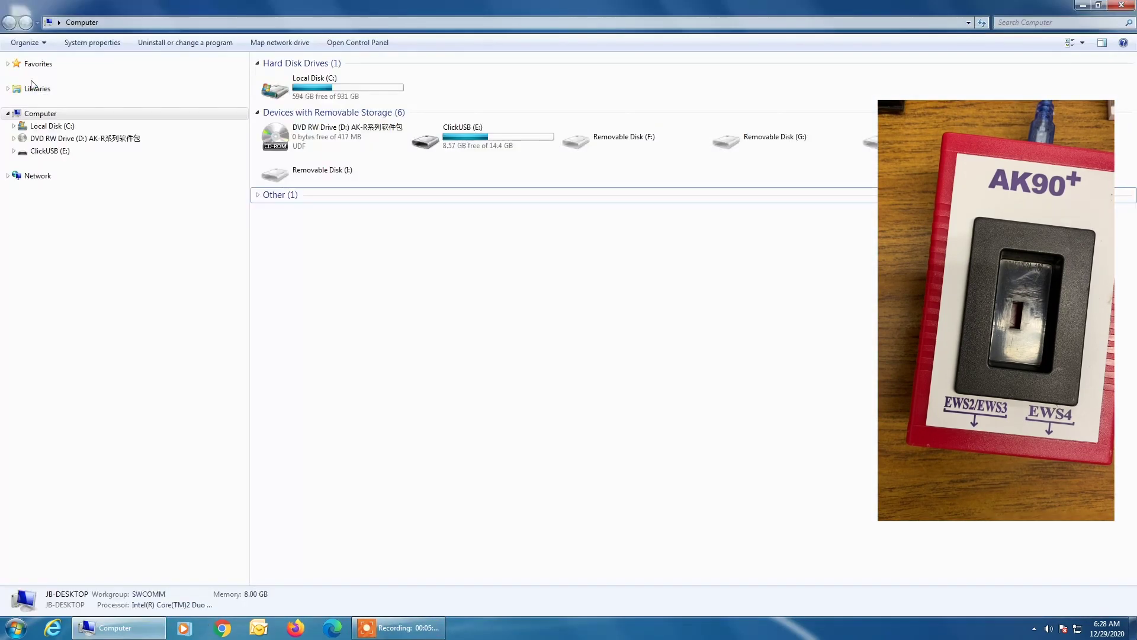
{"action": "double_click", "coordinate": [322, 93]}
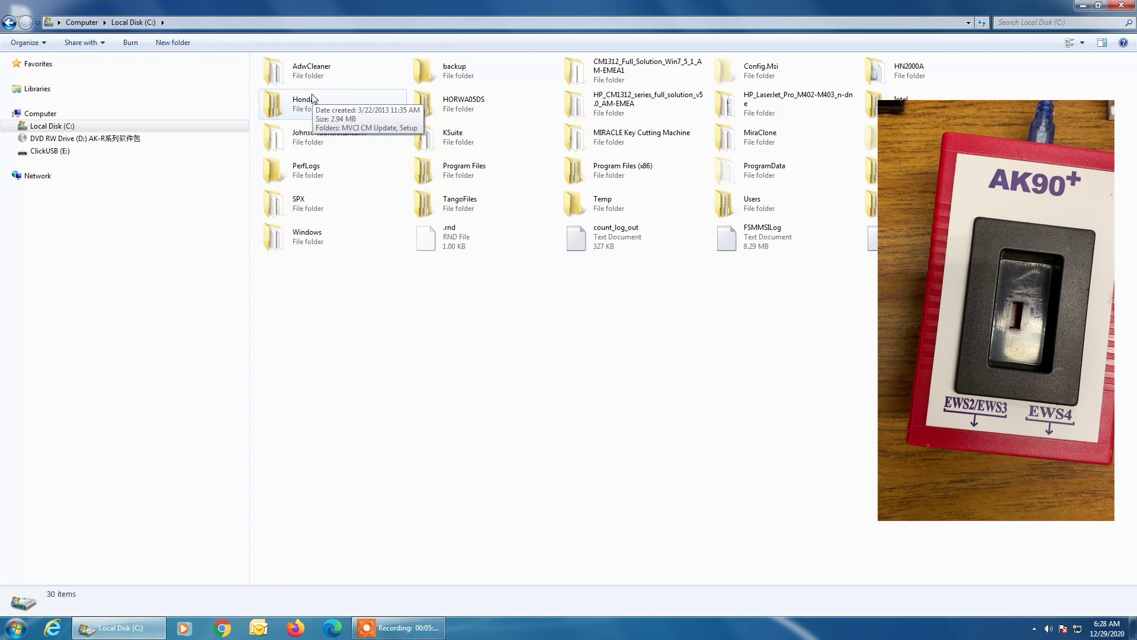
{"action": "double_click", "coordinate": [593, 171]}
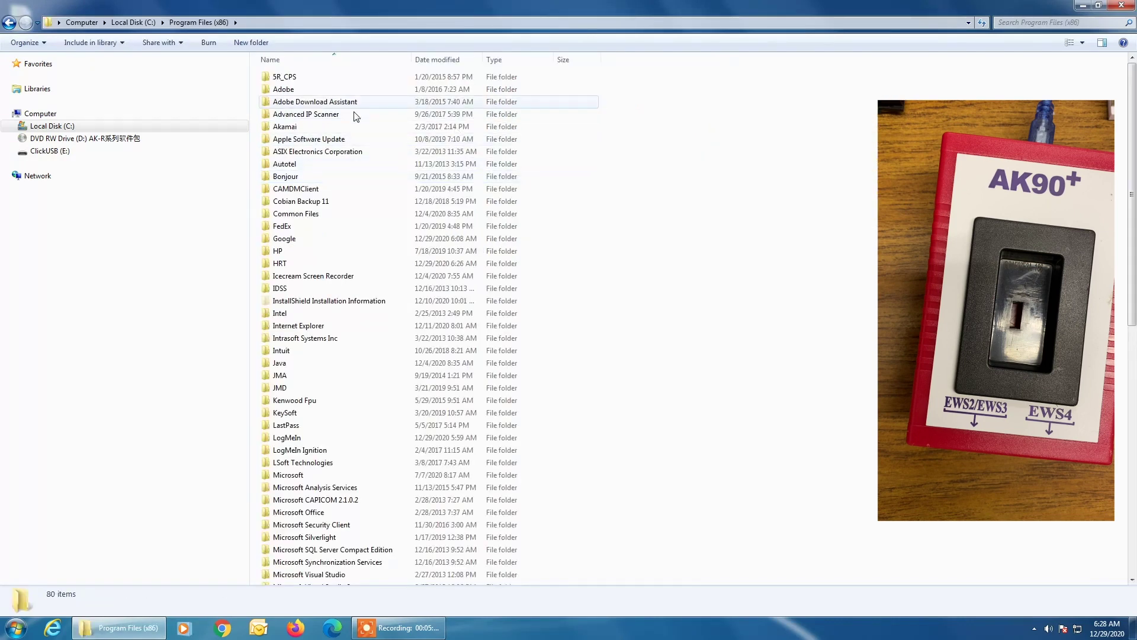
{"action": "double_click", "coordinate": [280, 263]}
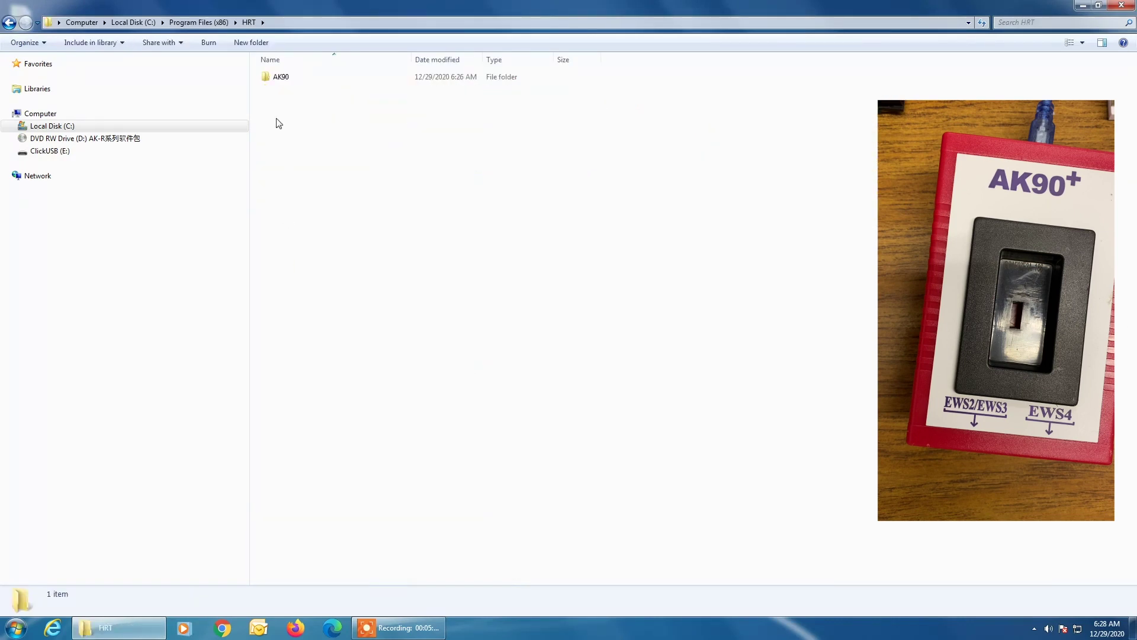
{"action": "double_click", "coordinate": [276, 80]}
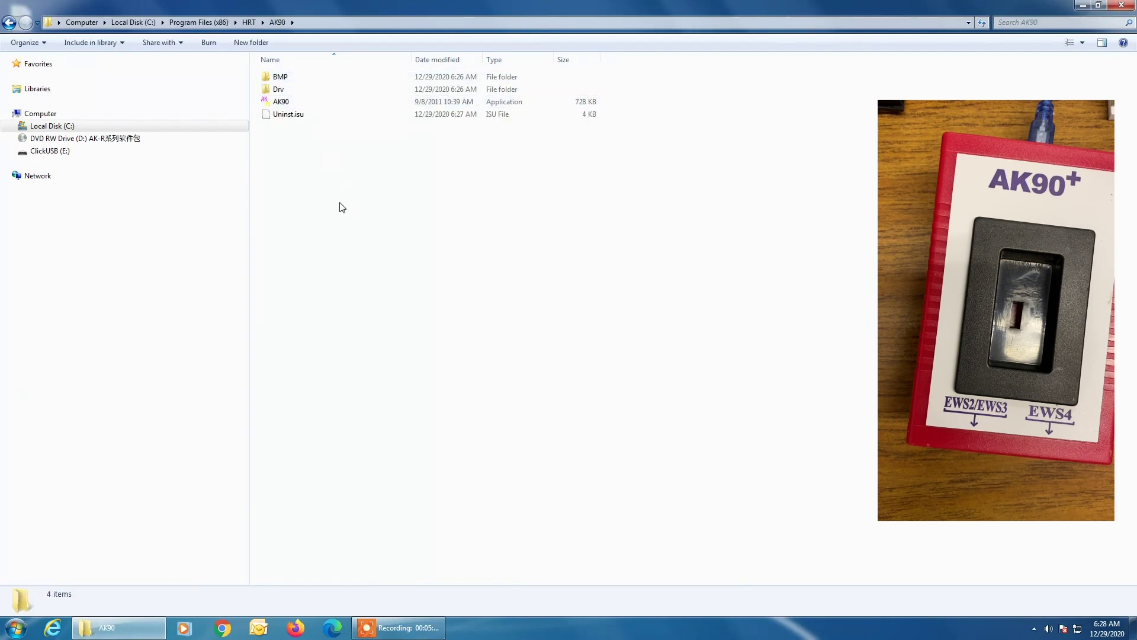
{"action": "double_click", "coordinate": [283, 92]}
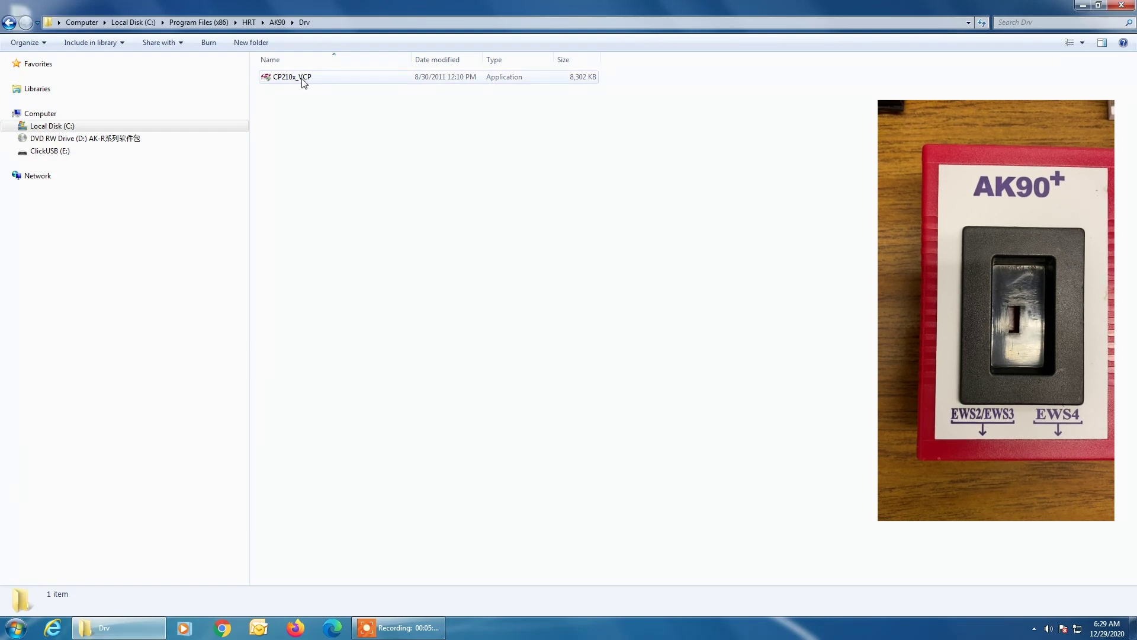
Run CP210x_VCP, accept the licence, keep the default folder and install the v6.4 files
{"action": "left_click", "coordinate": [302, 80]}
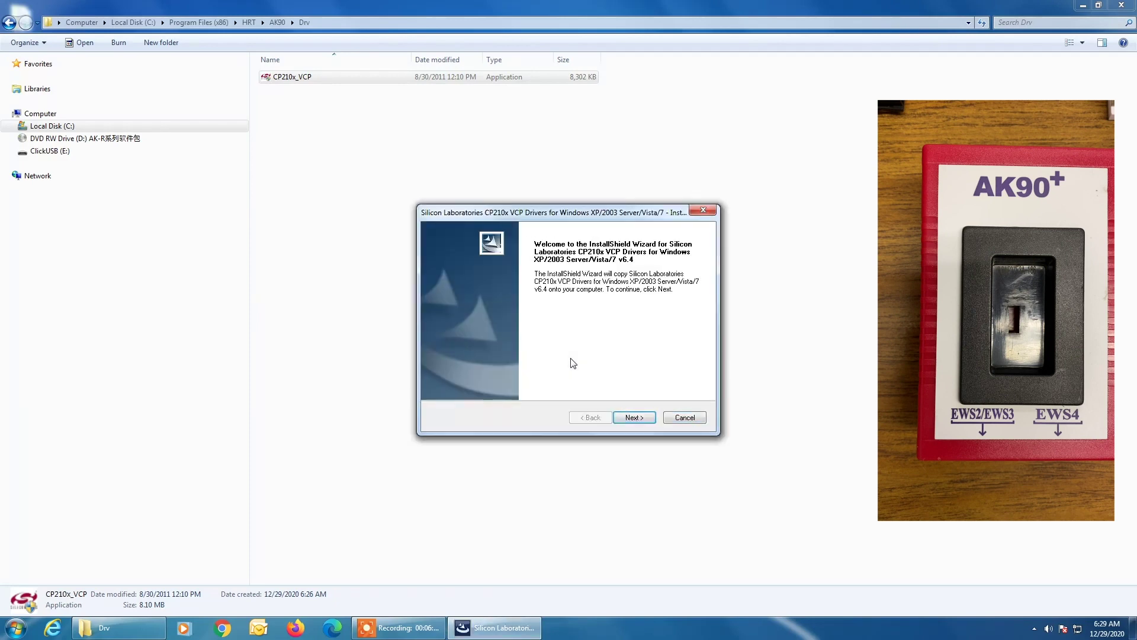
{"action": "left_click", "coordinate": [631, 421]}
{"action": "left_click", "coordinate": [548, 374]}
{"action": "left_click", "coordinate": [632, 418]}
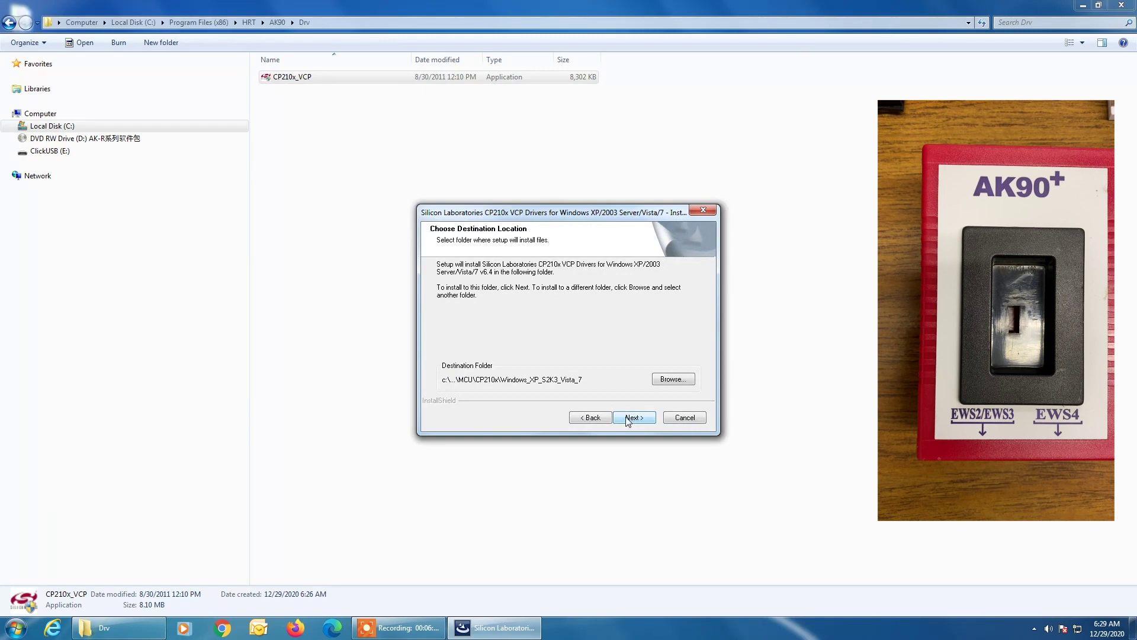
{"action": "left_click", "coordinate": [629, 421]}
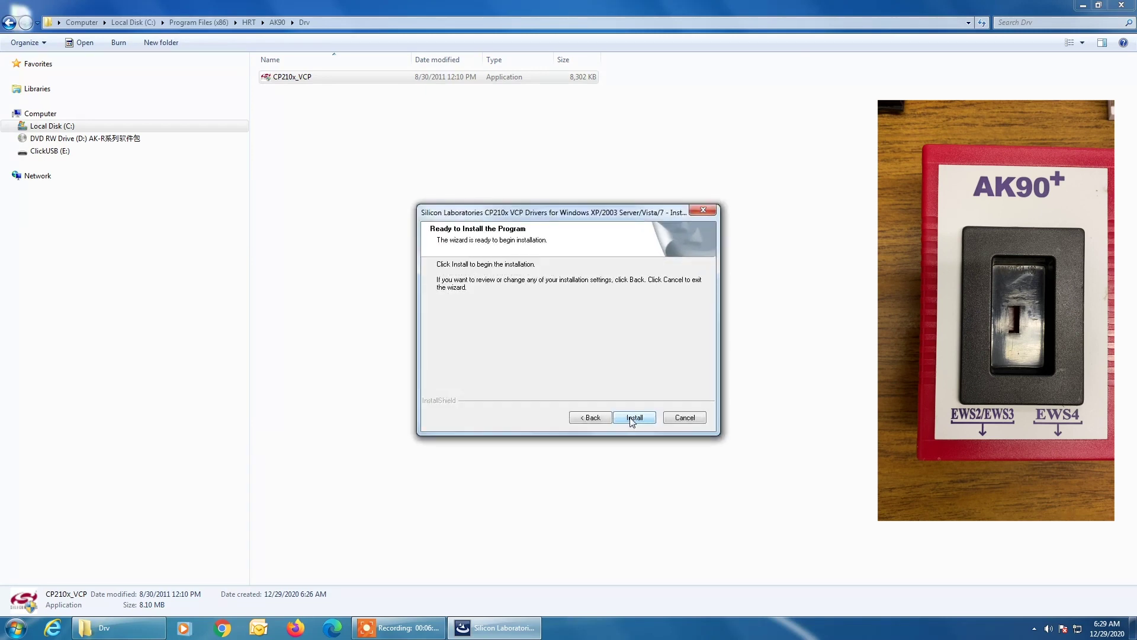
{"action": "left_click", "coordinate": [631, 421]}
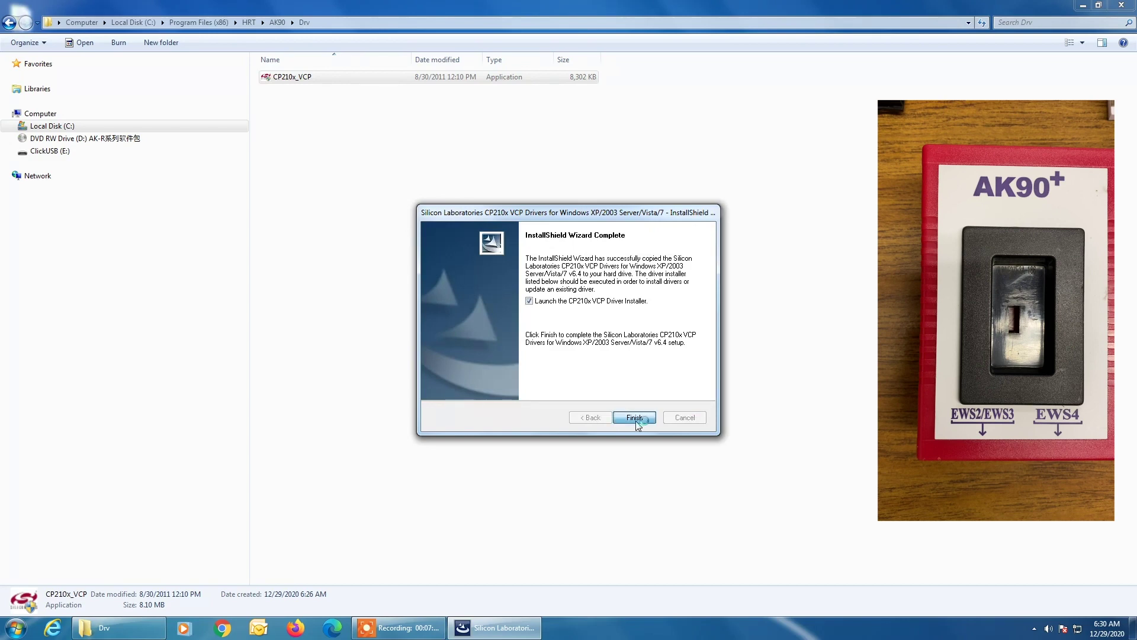
Finish the wizard, install the CP210x USB to UART Bridge driver and confirm its success
{"action": "left_click", "coordinate": [635, 419]}
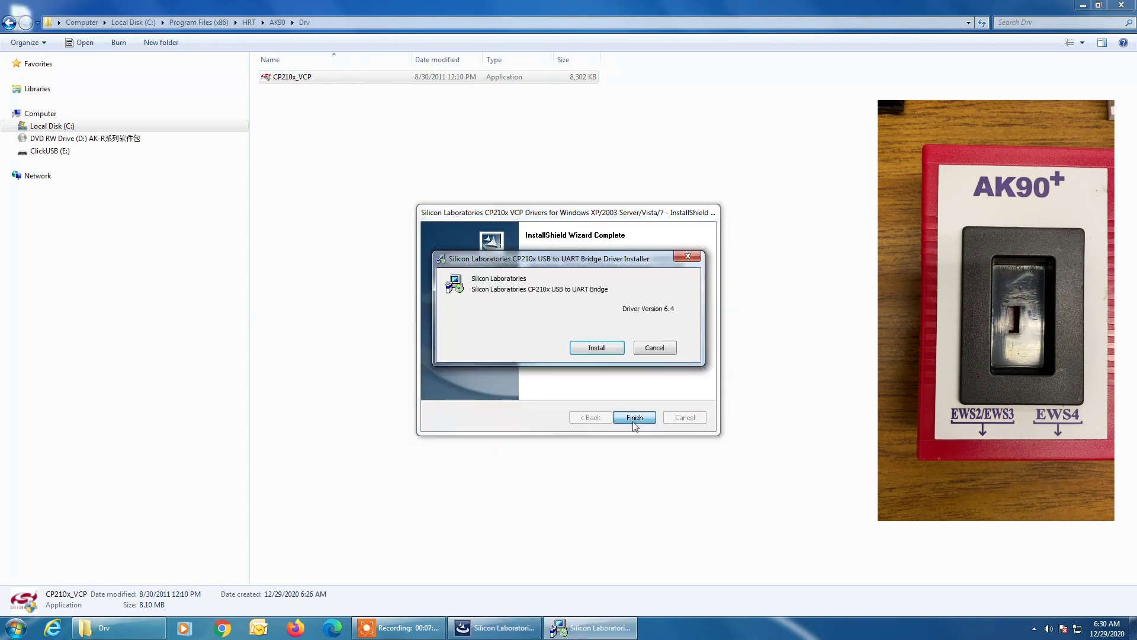
{"action": "left_click", "coordinate": [600, 347]}
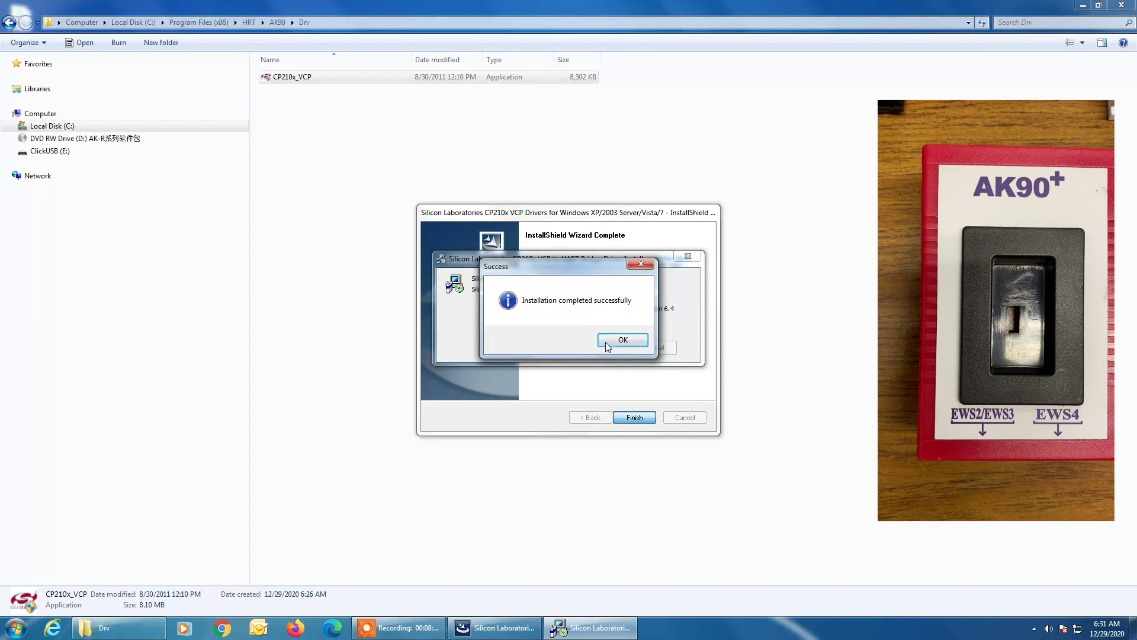
{"action": "left_click", "coordinate": [605, 344]}
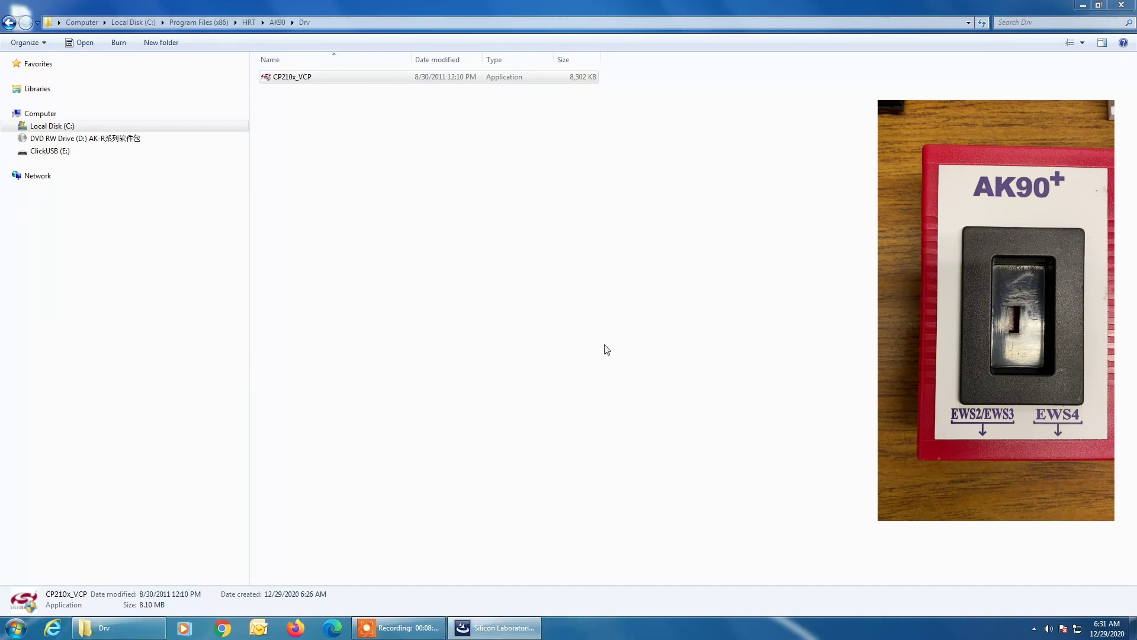
Close the Drv folder, relaunch AK90 and set the EWS chip type to 0D46J(MCU)
{"action": "left_click", "coordinate": [1124, 7]}
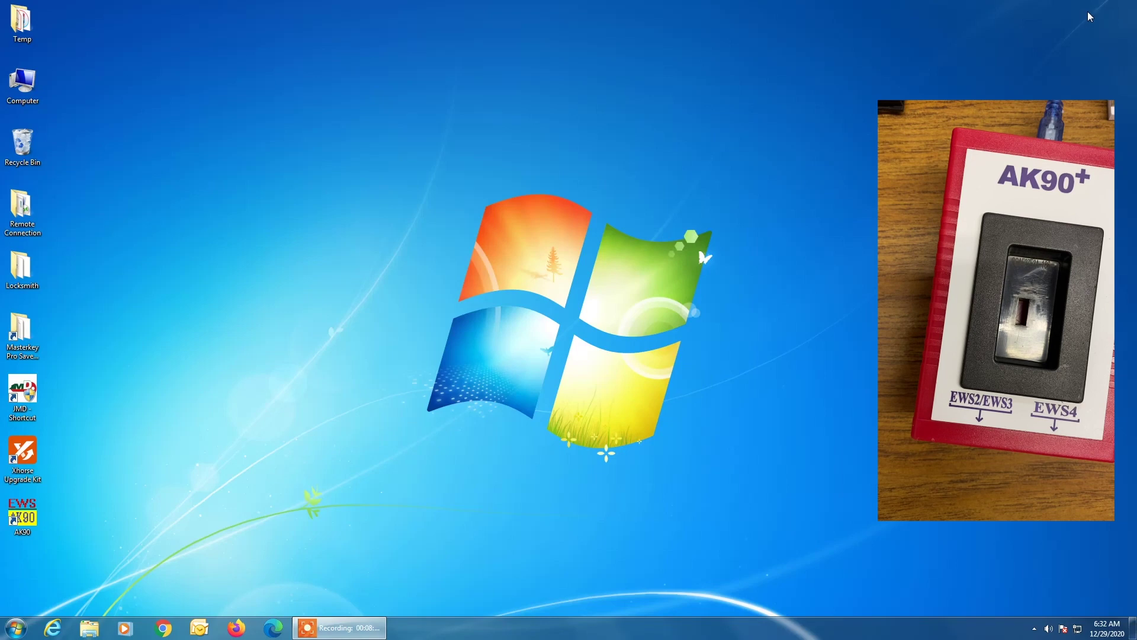
{"action": "left_click", "coordinate": [28, 526]}
{"action": "double_click", "coordinate": [28, 526]}
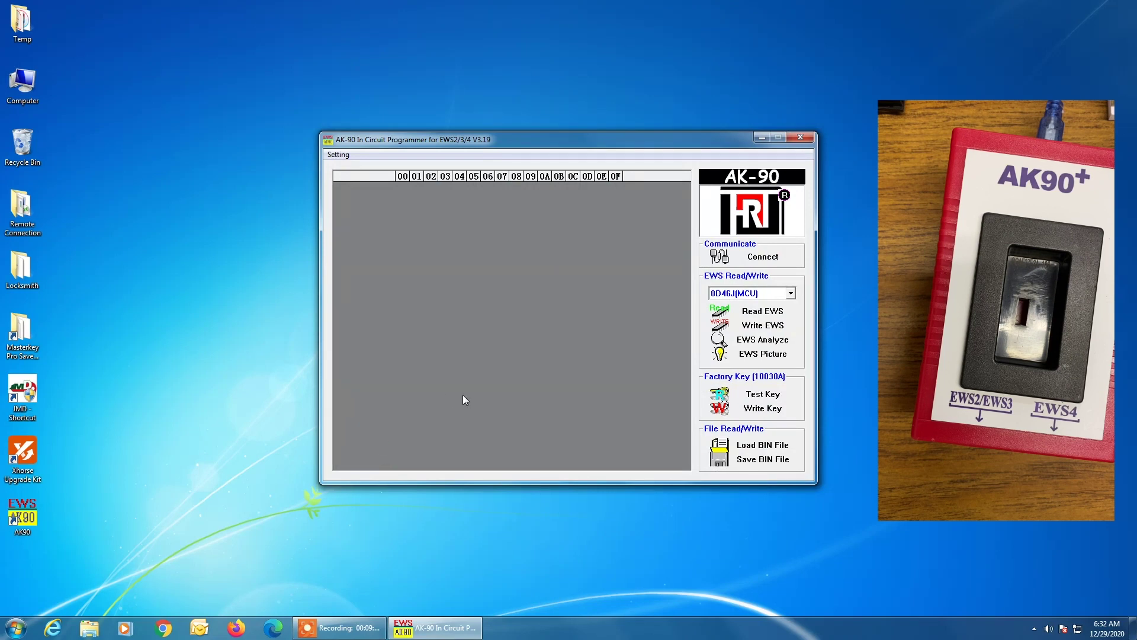
{"action": "left_click", "coordinate": [762, 260]}
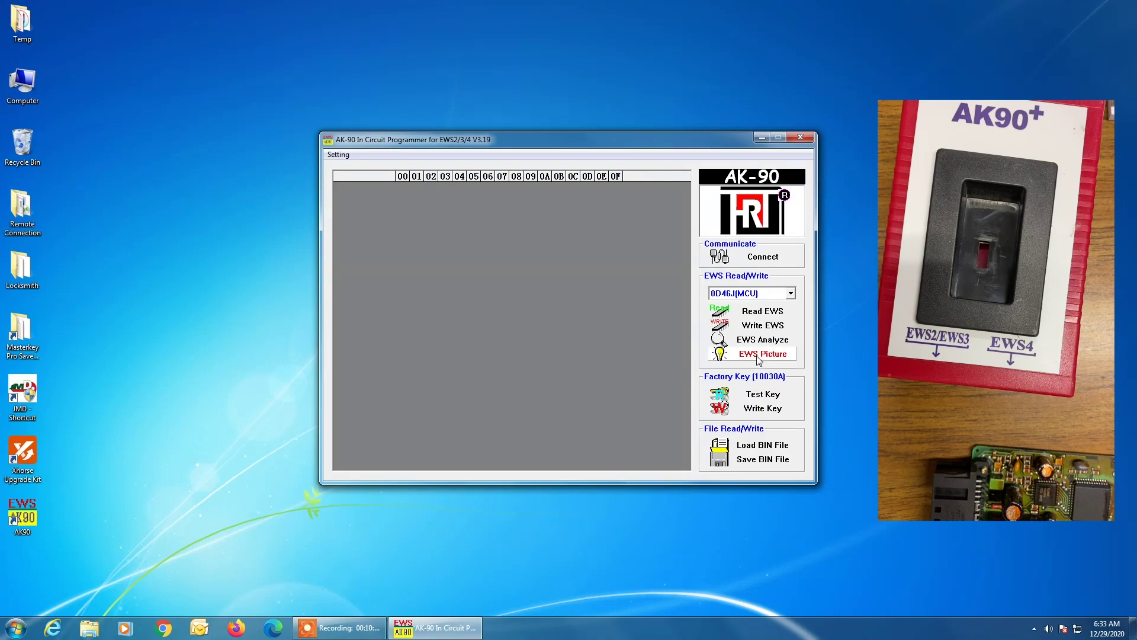
Show the EWS Picture for 0D46J, with the chip marking and 12V power advice
{"action": "left_click", "coordinate": [758, 356]}
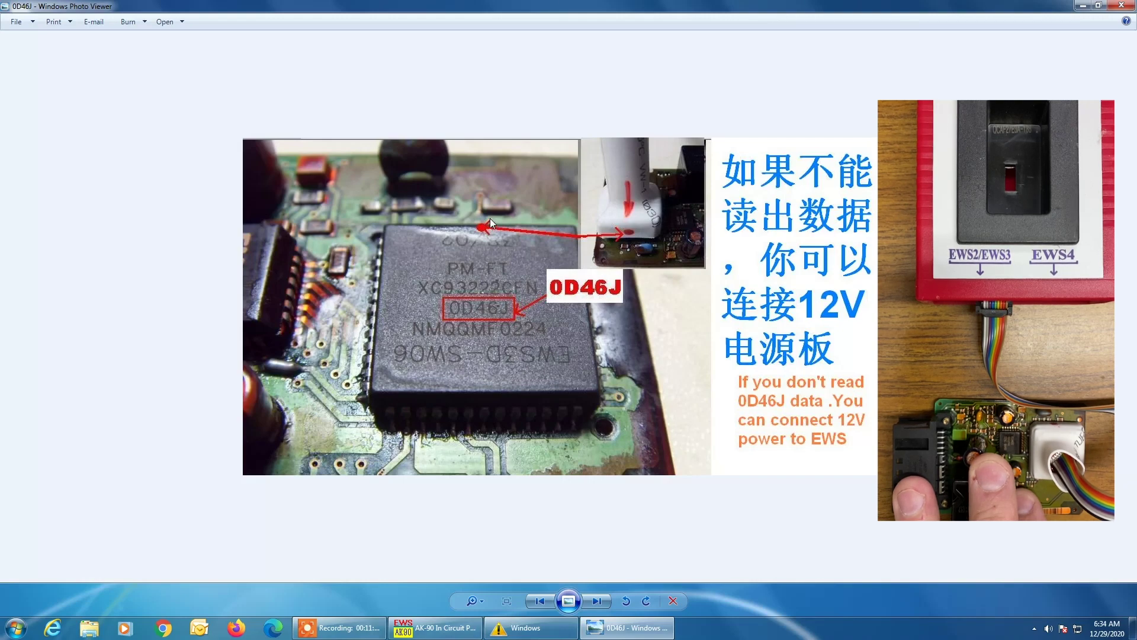
Close Photo Viewer, start Read EWS for 0D46J(MCU), and acknowledge the 2D47J warning
{"action": "left_click", "coordinate": [1120, 7]}
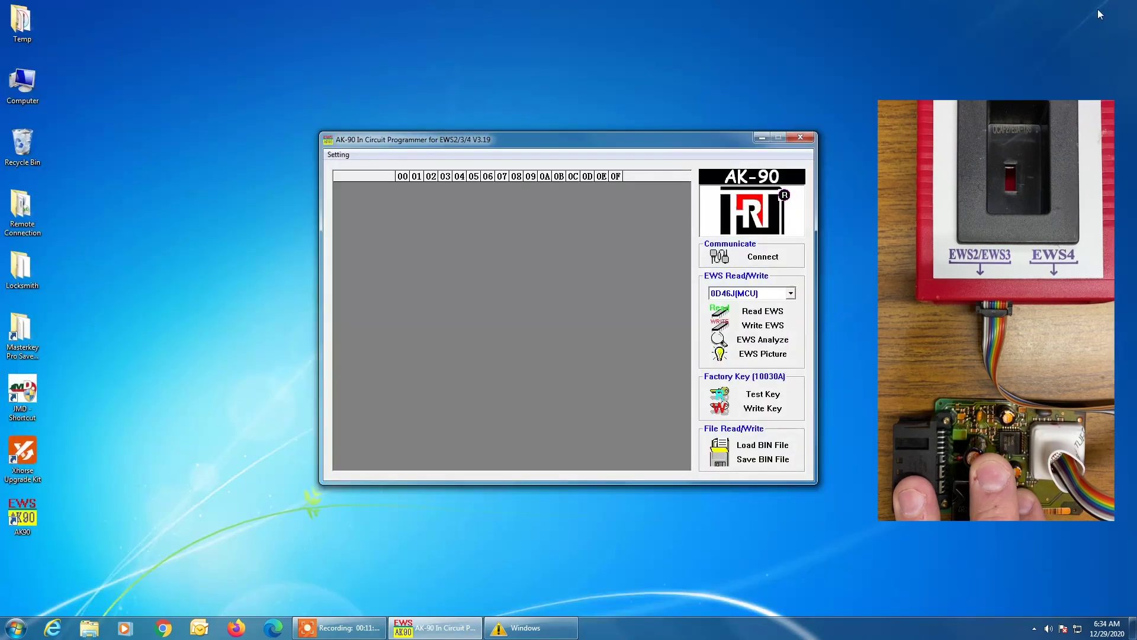
{"action": "left_click", "coordinate": [777, 313]}
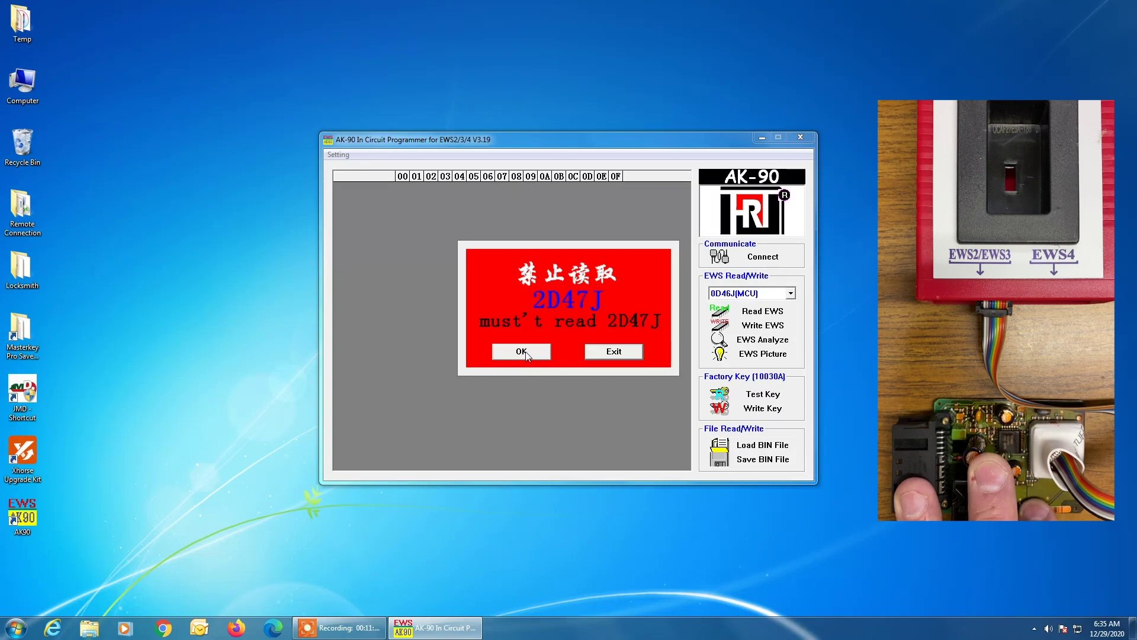
{"action": "left_click", "coordinate": [525, 352]}
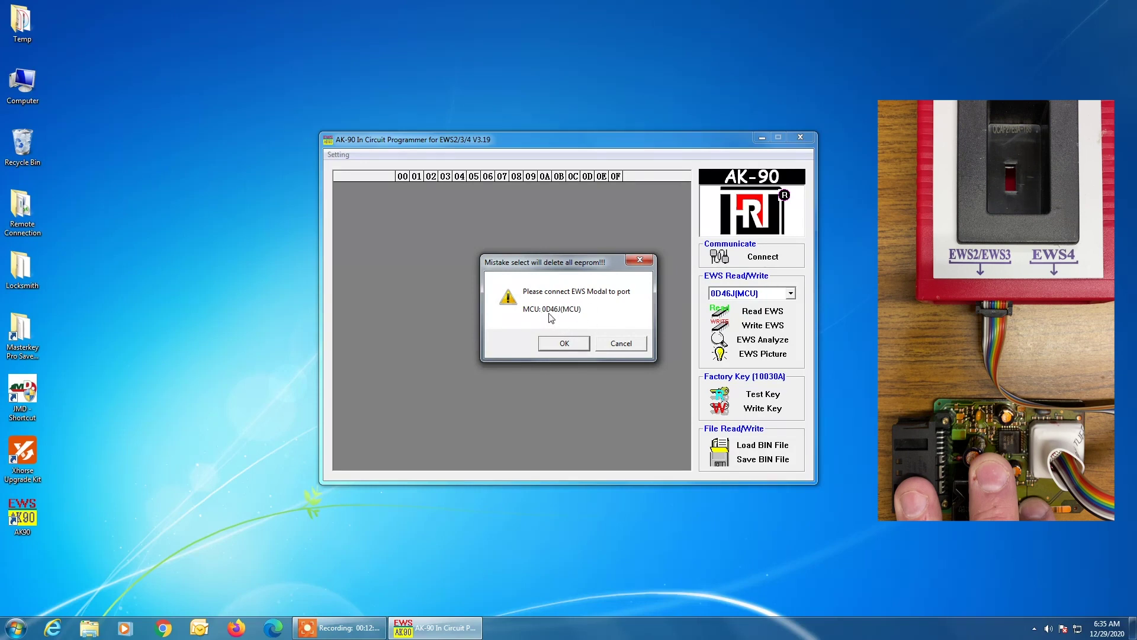
Confirm the EWS module is connected so the 0D46J(MCU) read fills the hex buffer
{"action": "left_click", "coordinate": [561, 345]}
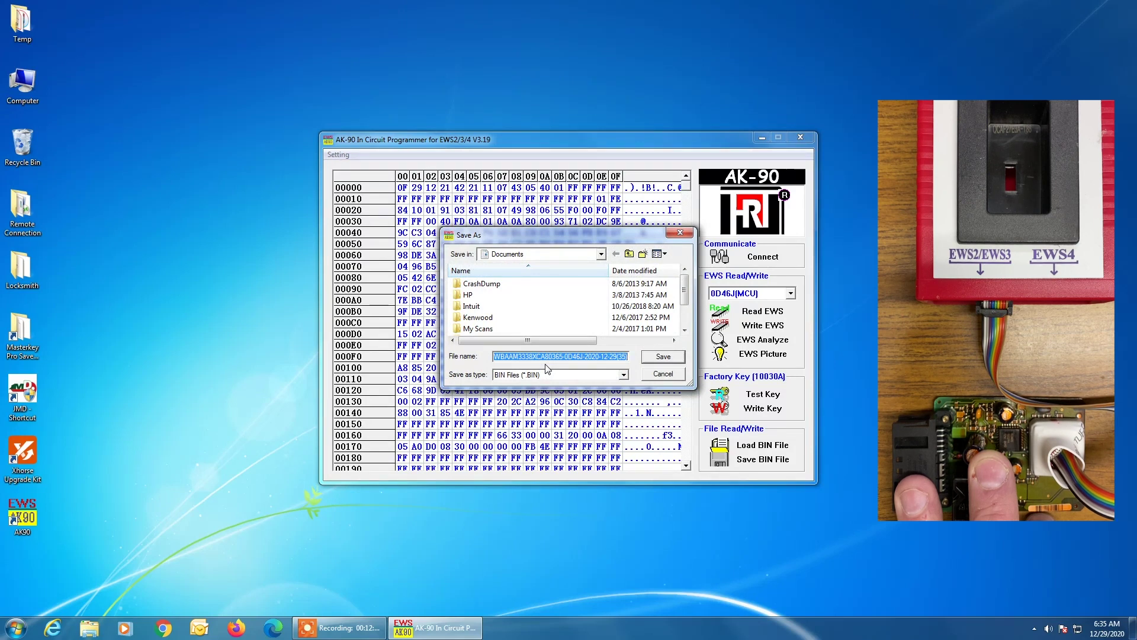
Save the EWS dump as a BIN file, appending a customer-name suffix to the suggested name
{"action": "left_click", "coordinate": [554, 357]}
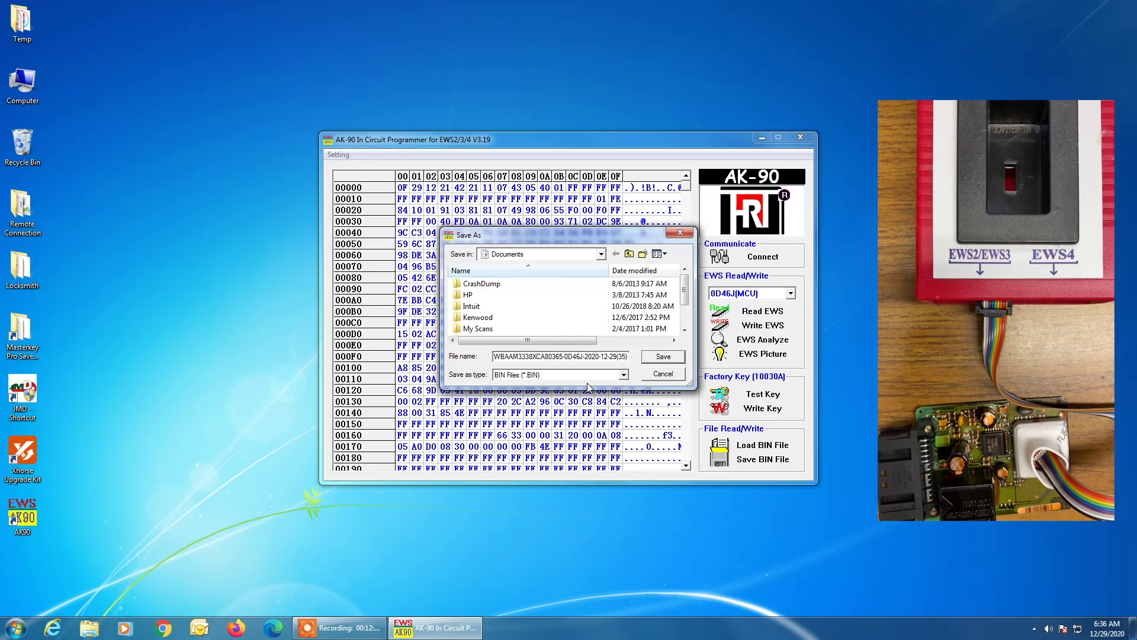
{"action": "type", "text": "_Customer Name"}
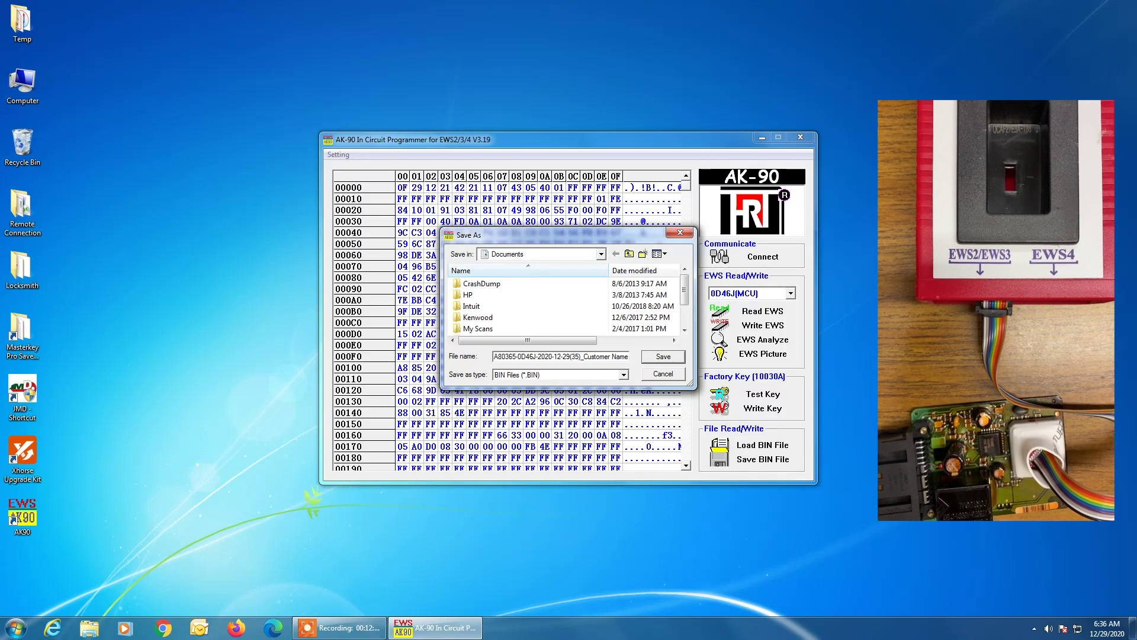
{"action": "type", "text": "_"}
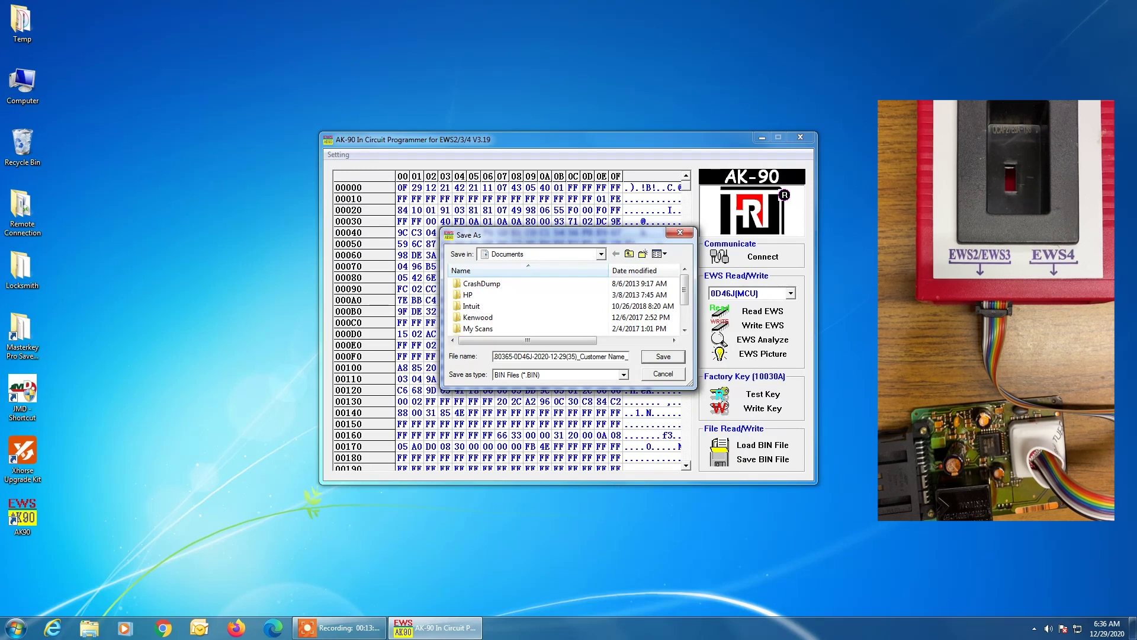
{"action": "left_click", "coordinate": [663, 356]}
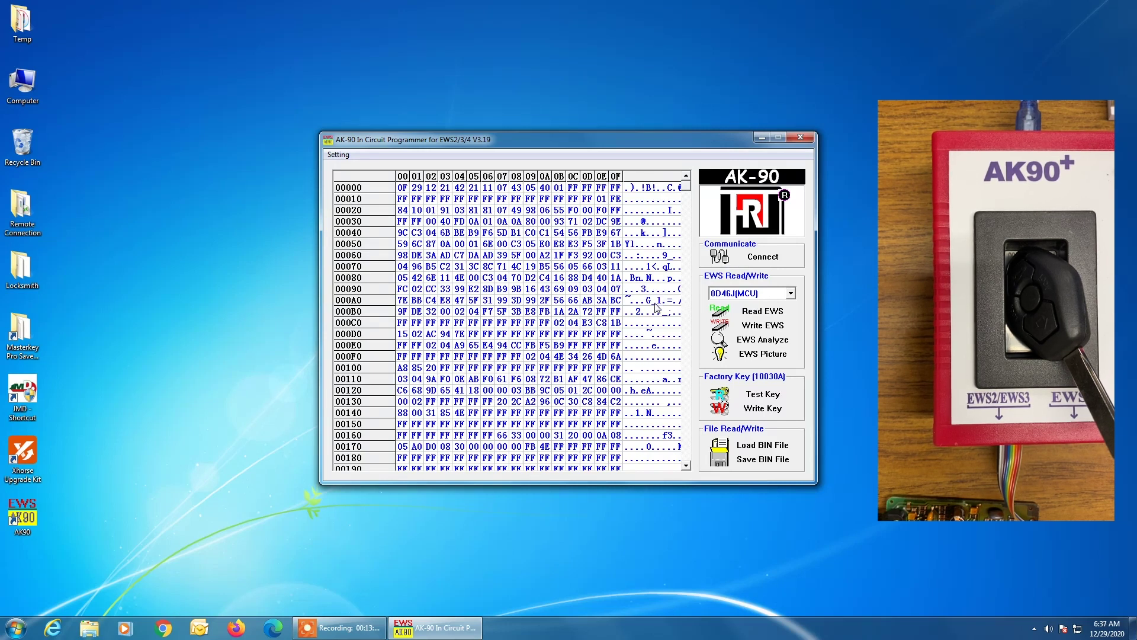
Start writing Key10 as a 10030A(EML) key, keeping the current colour scheme
{"action": "left_click", "coordinate": [759, 409]}
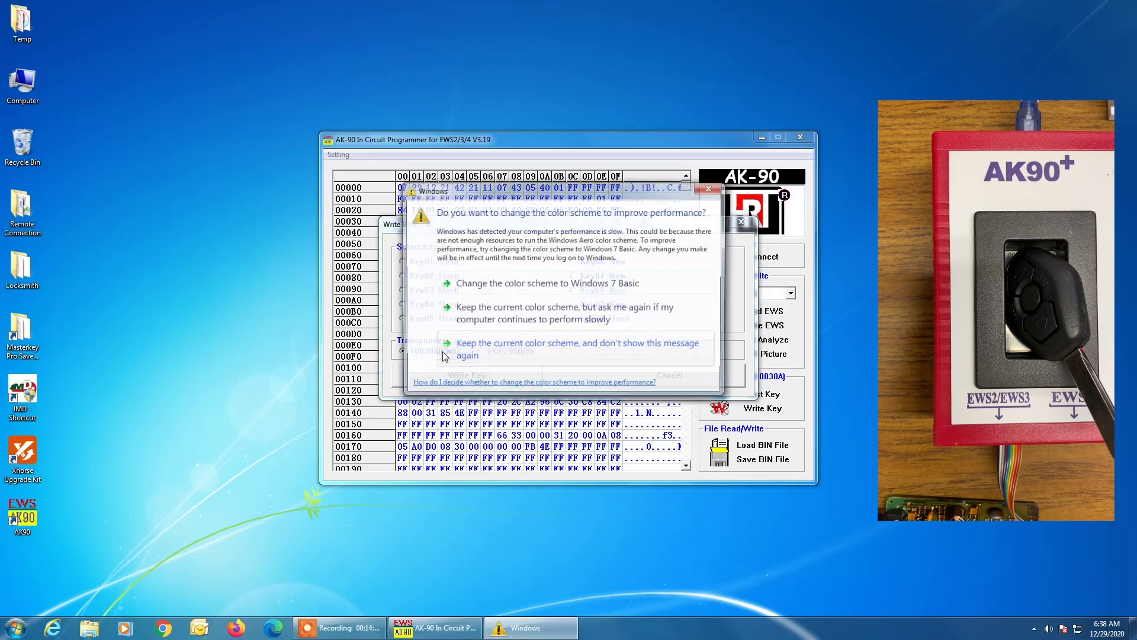
{"action": "left_click", "coordinate": [708, 190]}
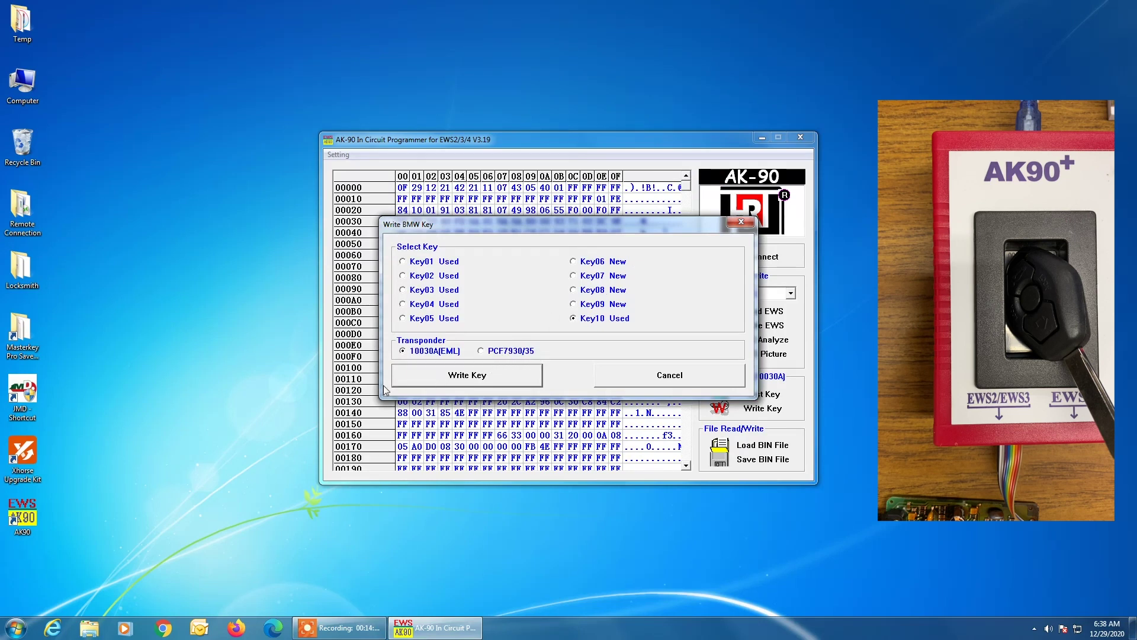
{"action": "left_click", "coordinate": [476, 380]}
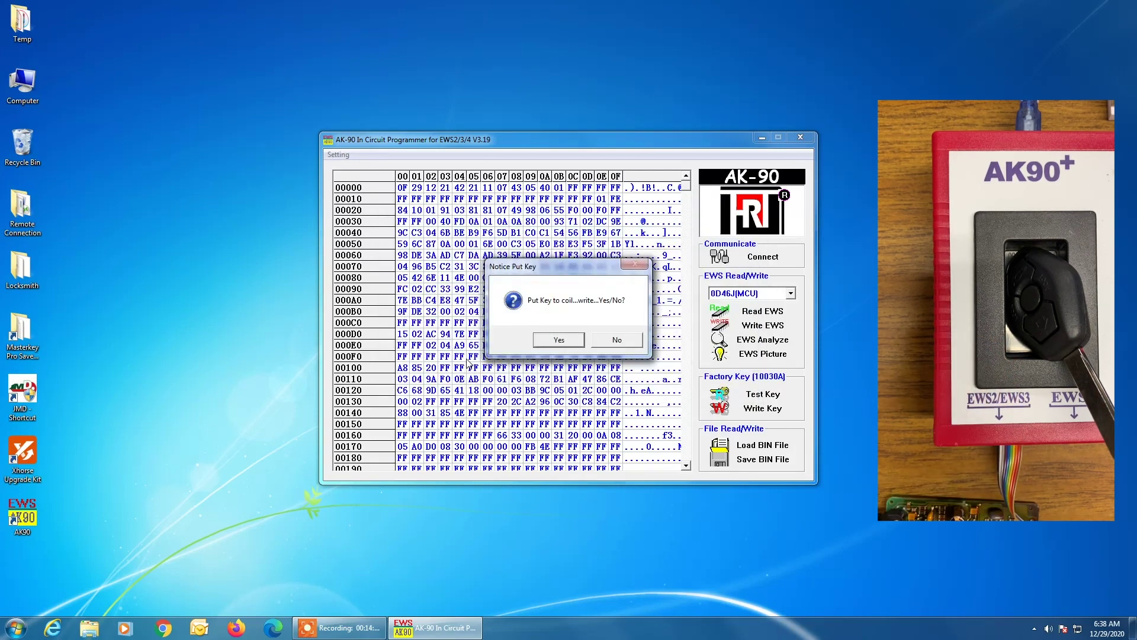
Confirm the key is on the coil and write the 10030A(EML) key until 'Write Key Ok'
{"action": "left_click", "coordinate": [559, 340]}
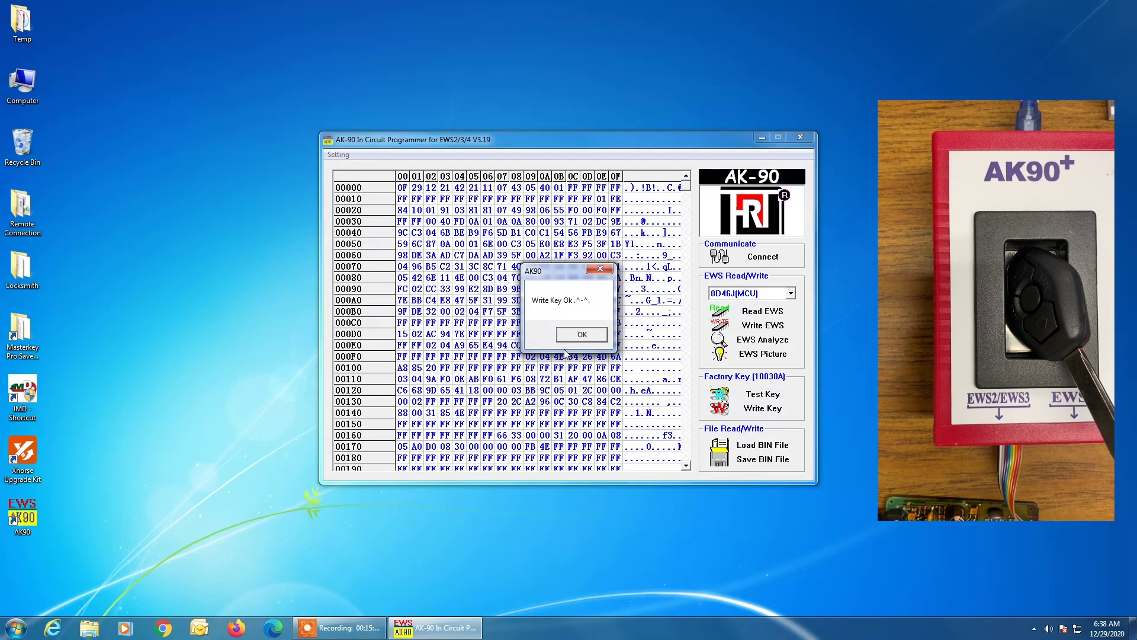
Dismiss the 'Write Key Ok' confirmation to return to the 0D46J(MCU) EWS dump
{"action": "left_click", "coordinate": [574, 337]}
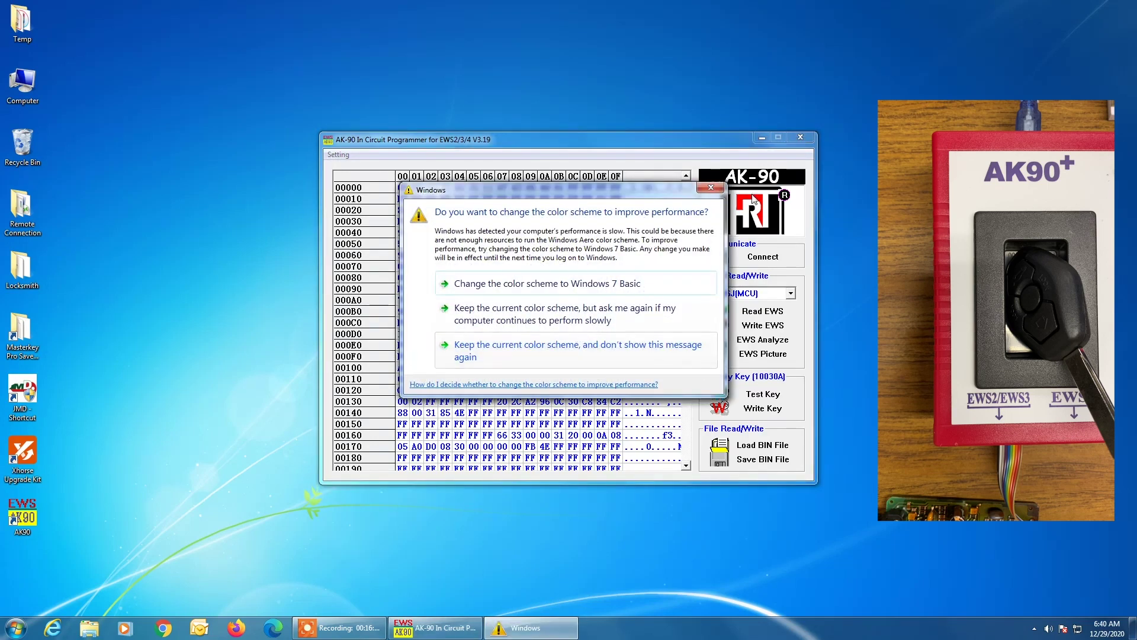
Close the Windows colour-scheme performance prompt covering the EWS dump
{"action": "left_click", "coordinate": [714, 188]}
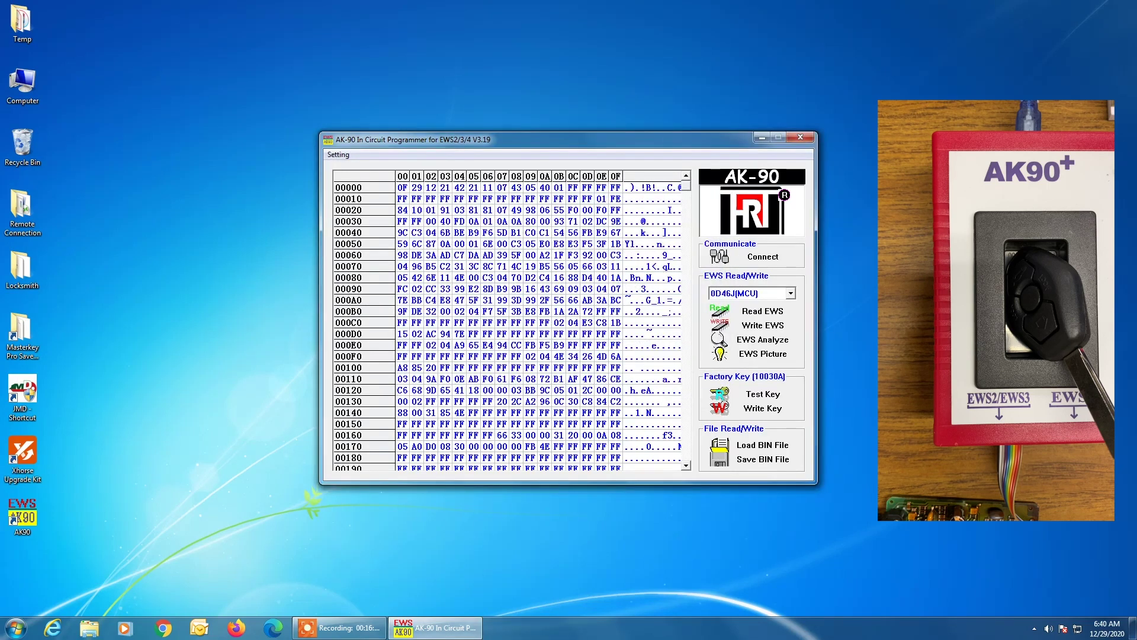